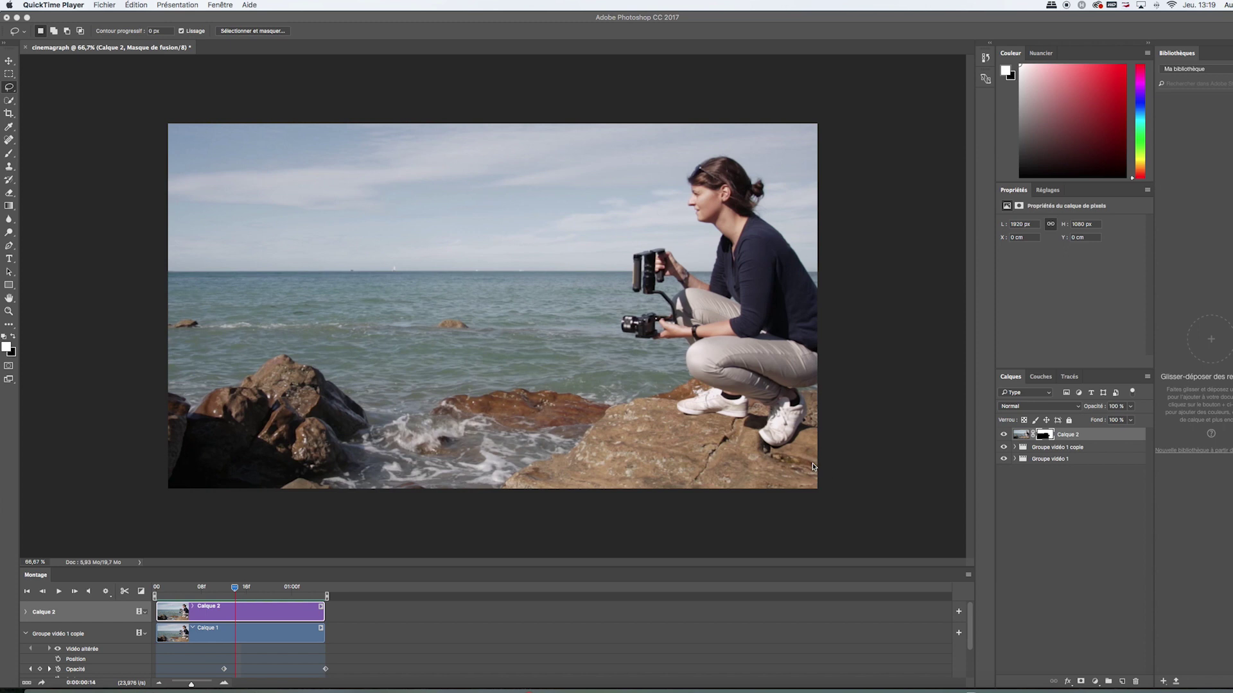
Step: Switch to Safari, compare the animations exo-ok.gif and exo.gif, and minimize the browser window to return to Photoshop
left_click(1176, 688)
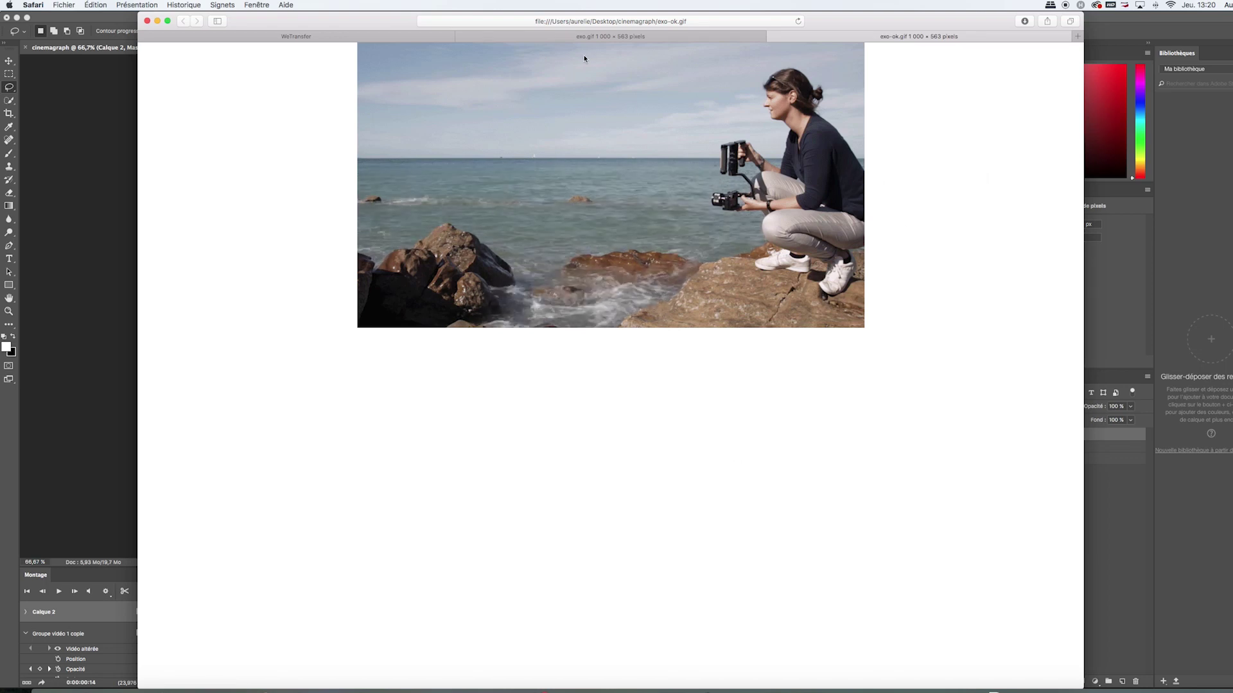
left_click(578, 36)
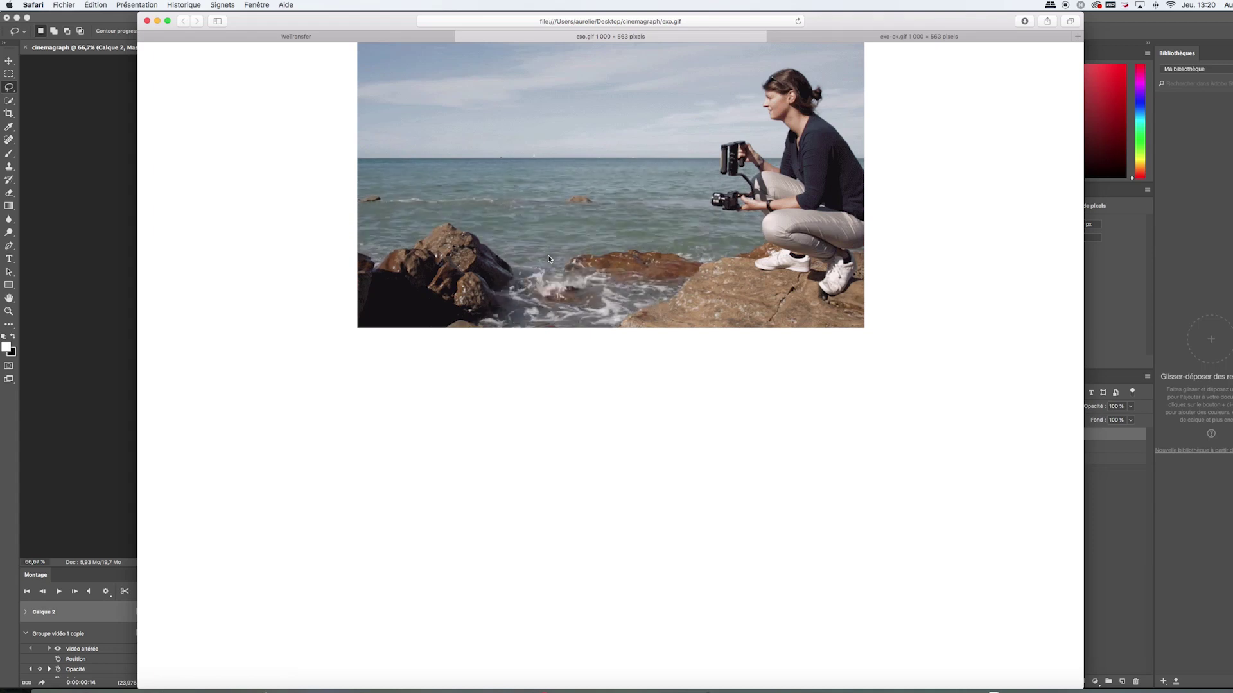
key("ctrl+Tab")
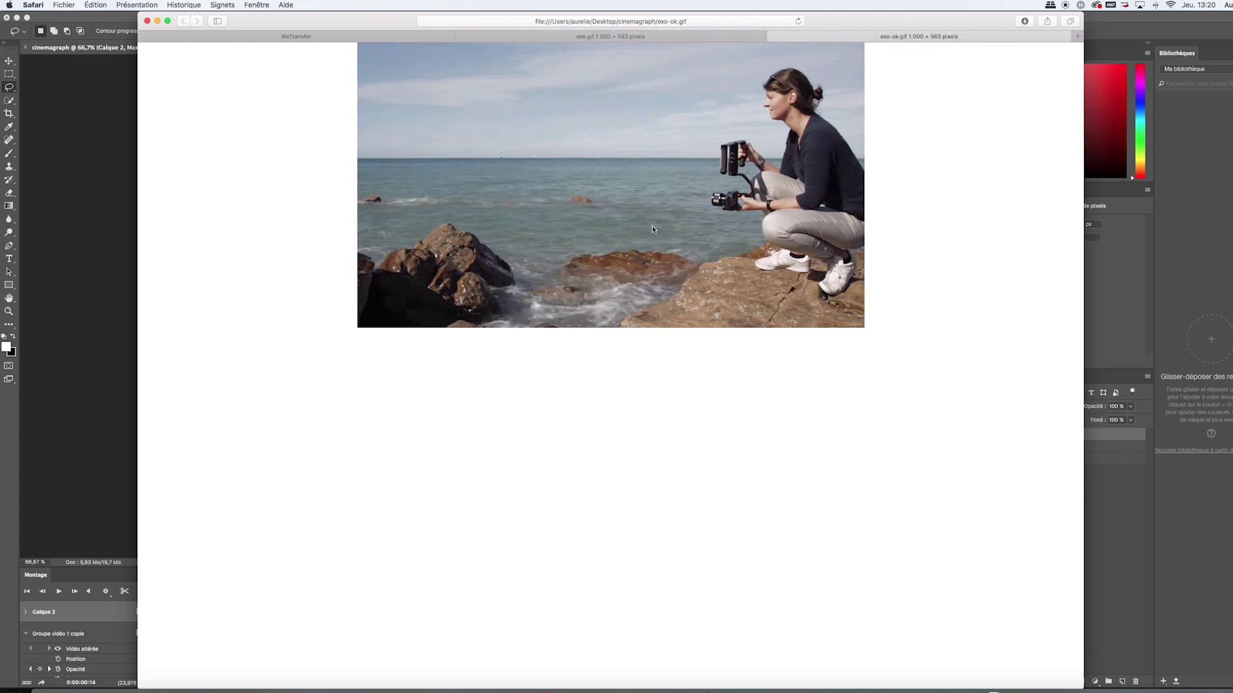
left_click(158, 21)
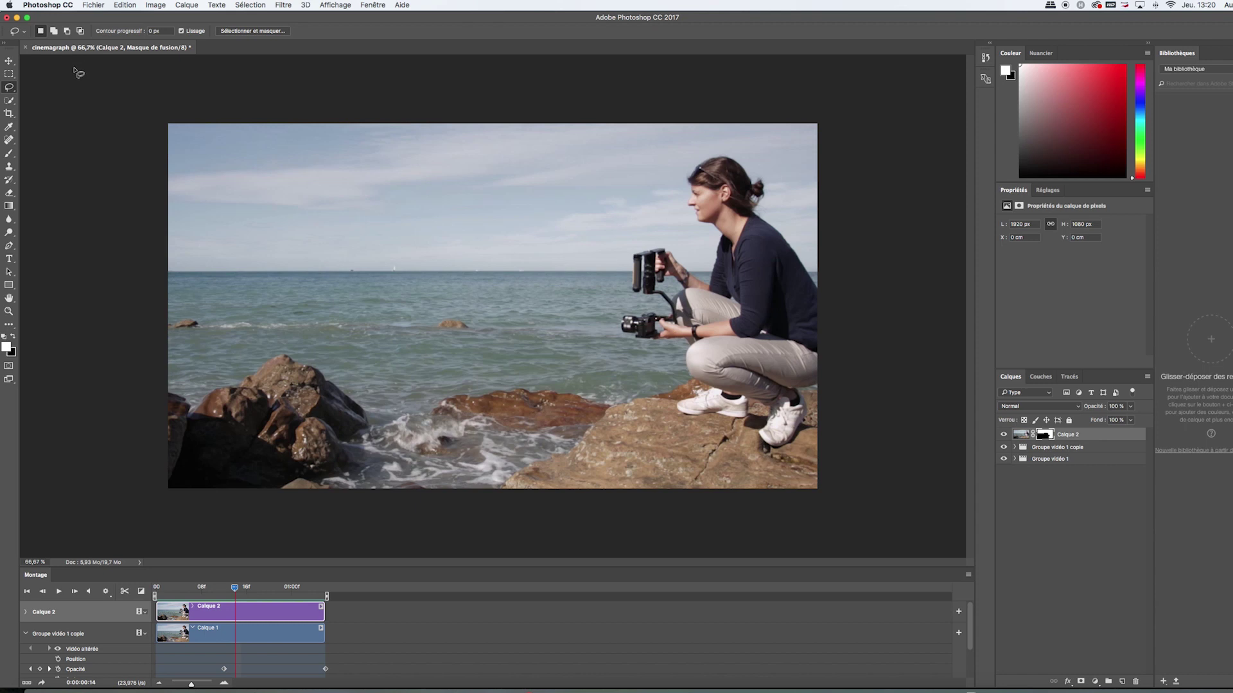
Step: Open the video file cinemagraph.mp4 from the cinemagraph folder as a new document
left_click(92, 6)
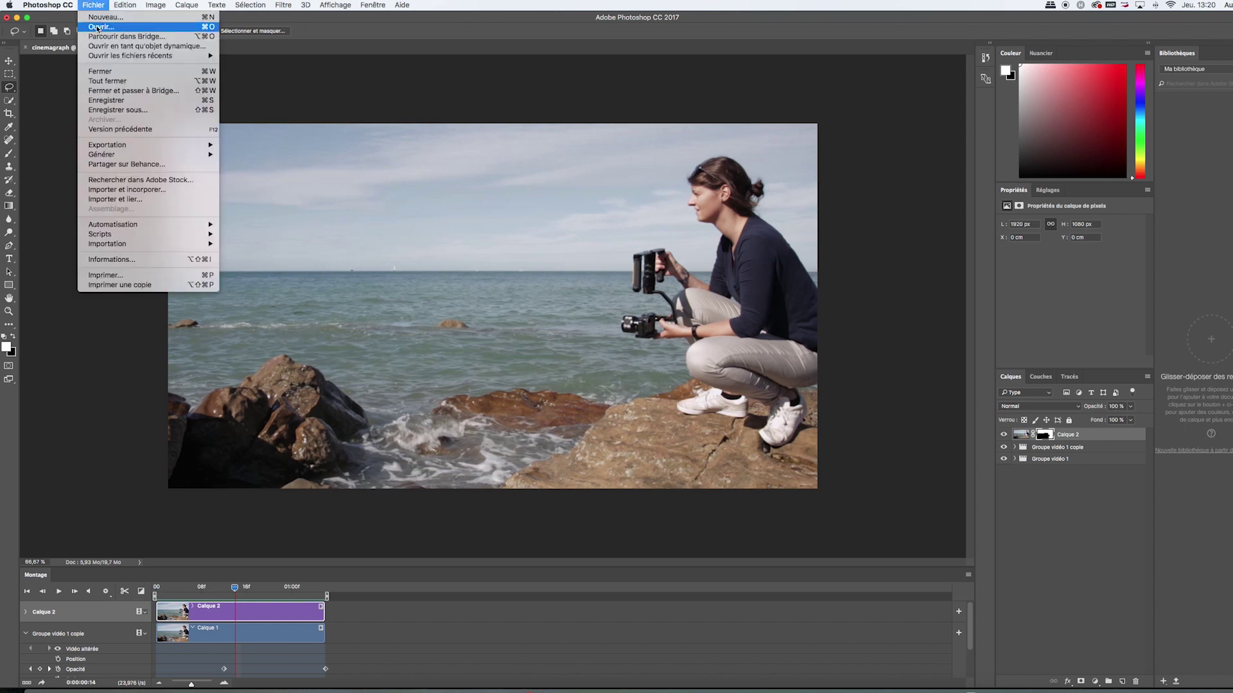
left_click(96, 28)
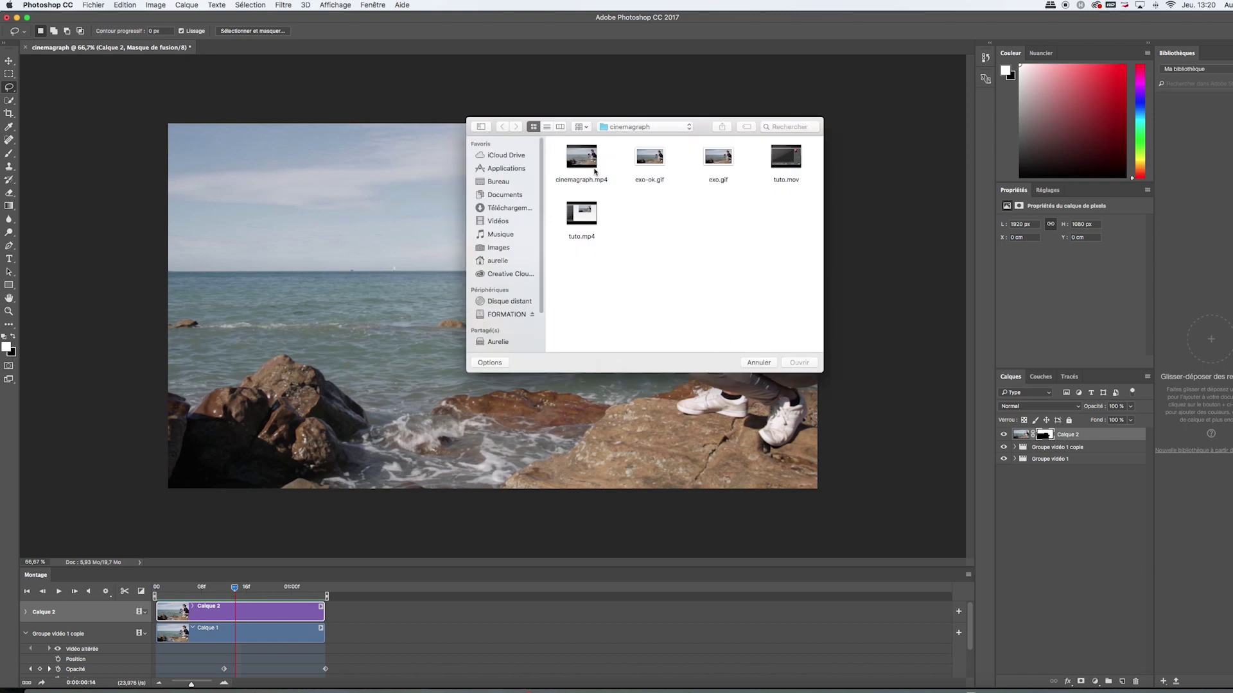
left_click(595, 165)
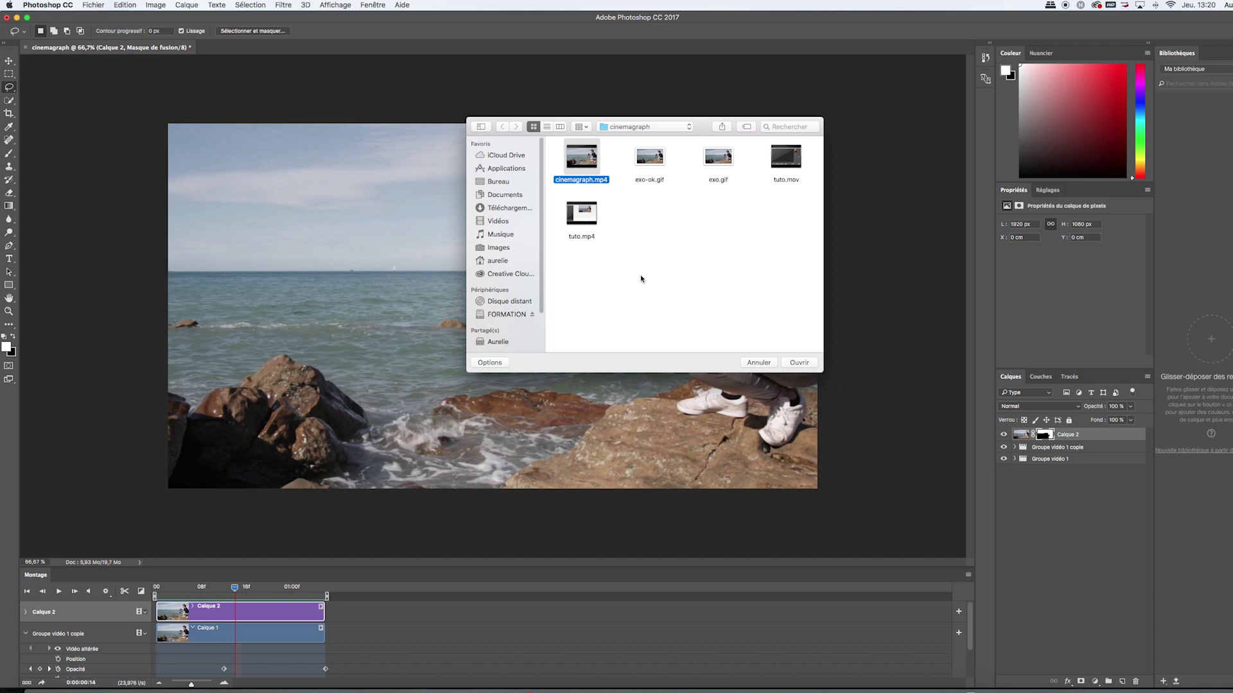
left_click(794, 367)
left_click(562, 341)
left_click(732, 398)
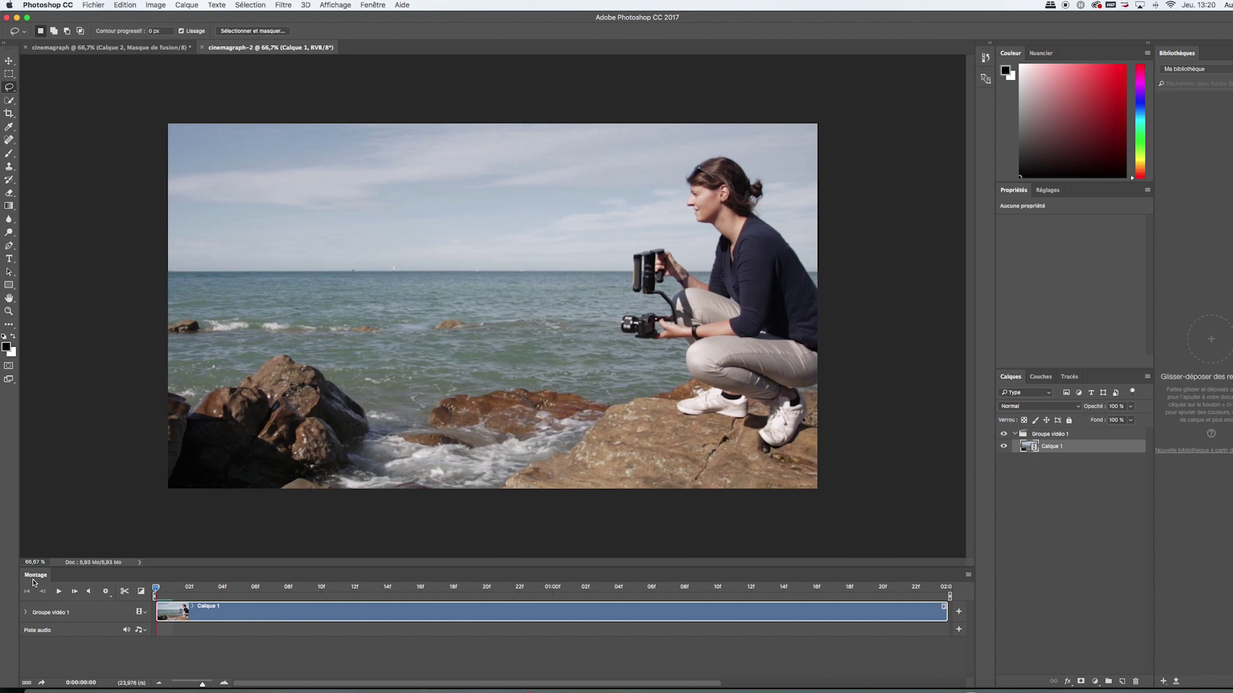
Step: Check that the Montage timeline is enabled, preview the imported clip's wave motion, and return the playhead to the start
left_click(372, 4)
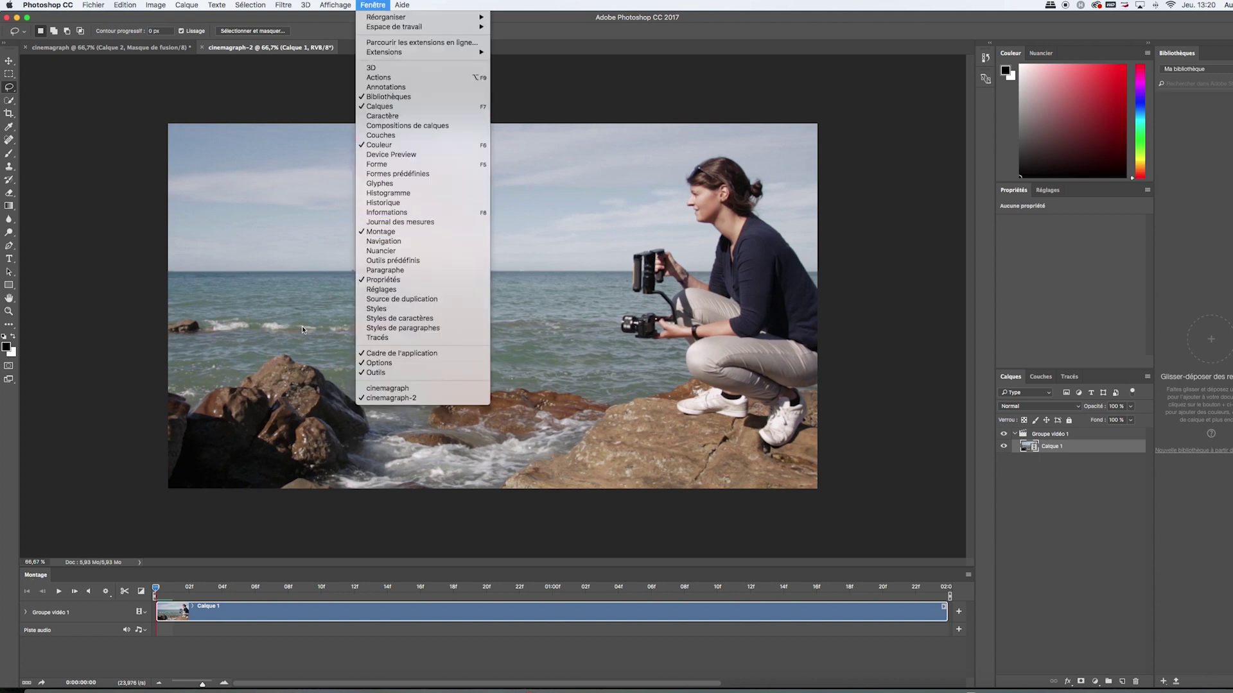
left_click(166, 595)
left_click_drag(157, 591, 891, 598)
key("space")
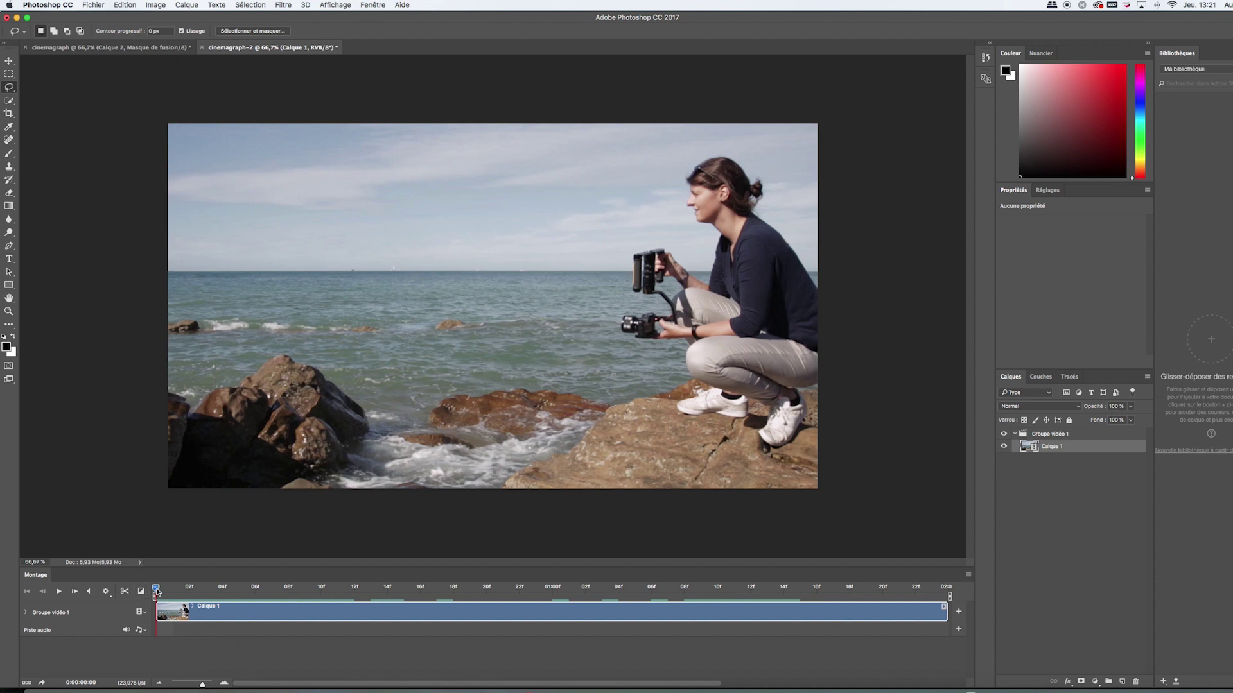
left_click_drag(154, 590, 154, 589)
Step: Trim the beginning of the Calque 1 video clip by about 15 frames at the playhead
left_click_drag(203, 684, 196, 686)
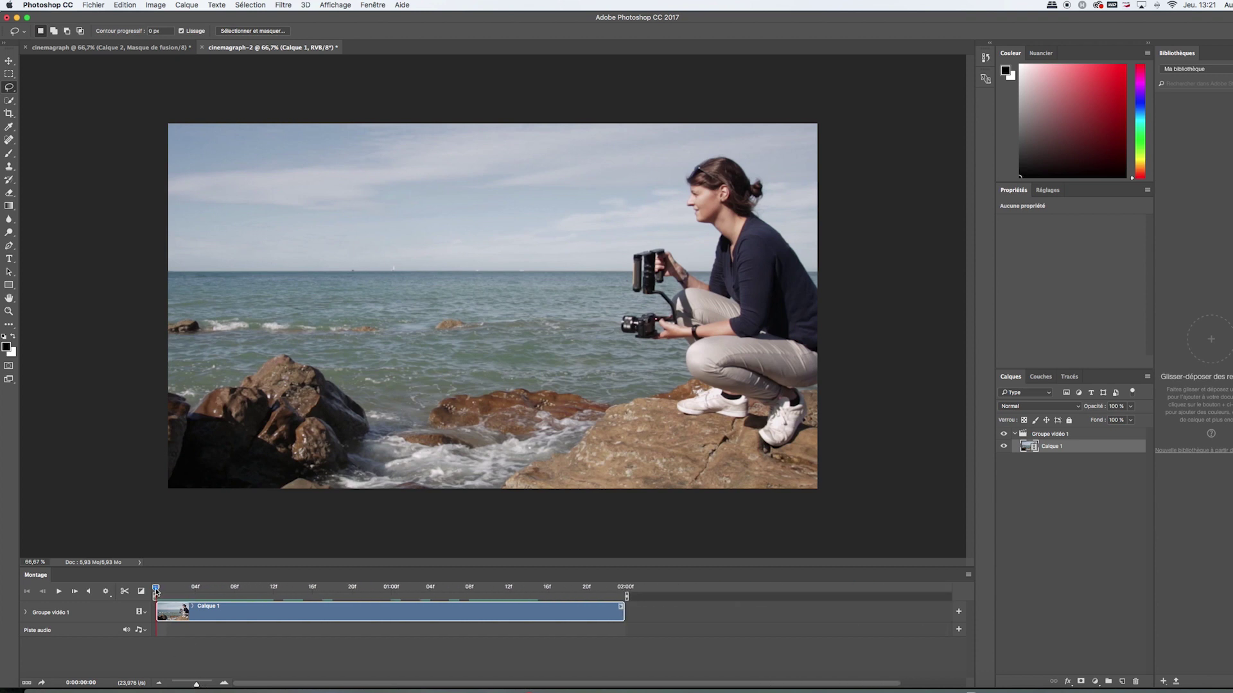
left_click_drag(161, 592, 174, 591)
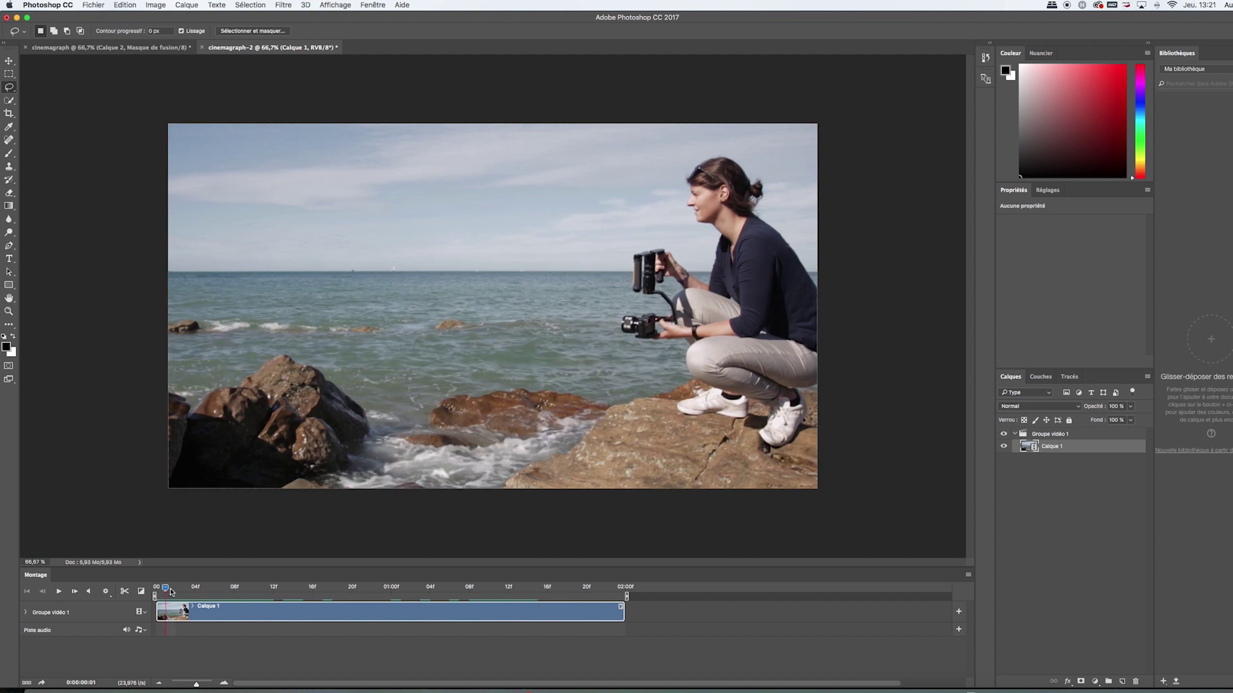
left_click_drag(197, 686, 184, 685)
left_click_drag(159, 588, 187, 596)
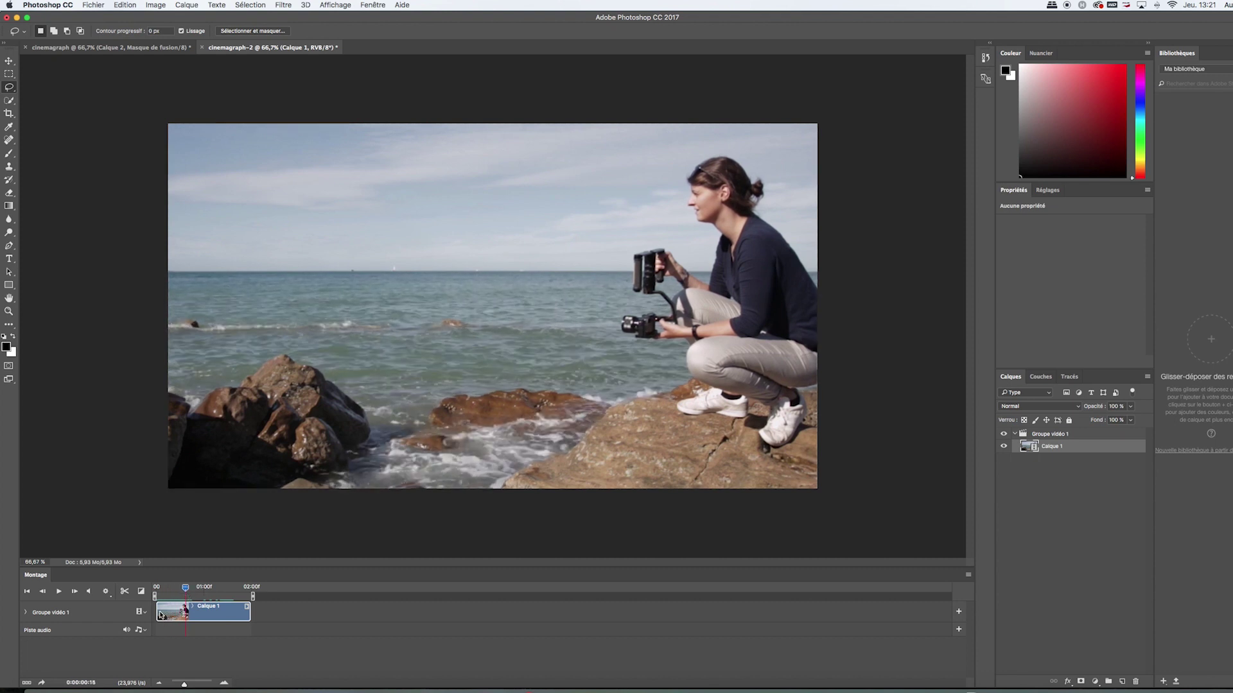
left_click_drag(156, 613, 185, 611)
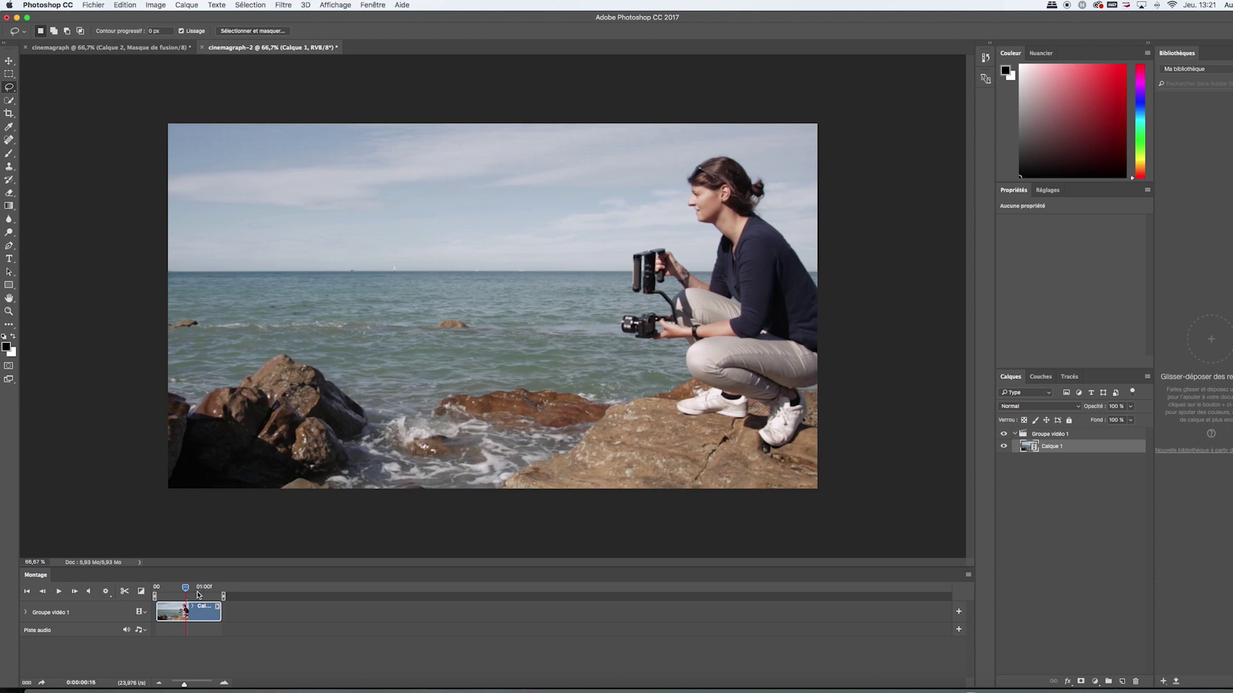
Step: Collapse the Groupe vidéo 1 layer group and duplicate it
left_click(1015, 436)
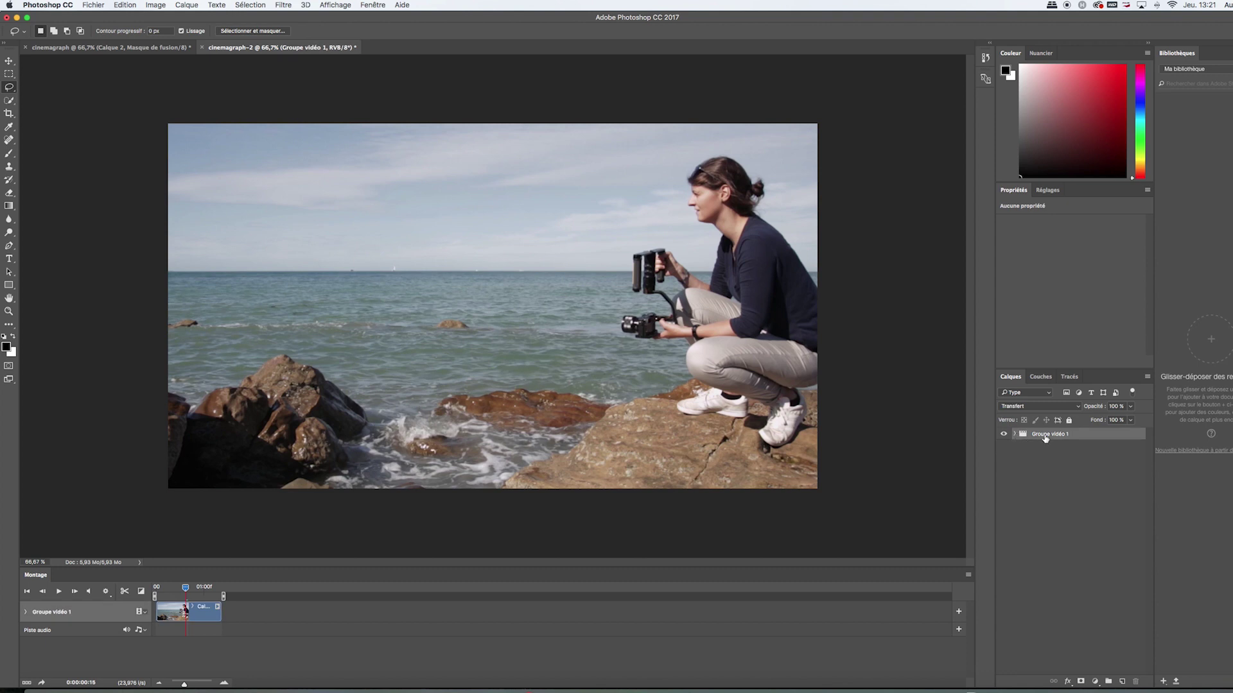
left_click_drag(1037, 436, 1122, 681)
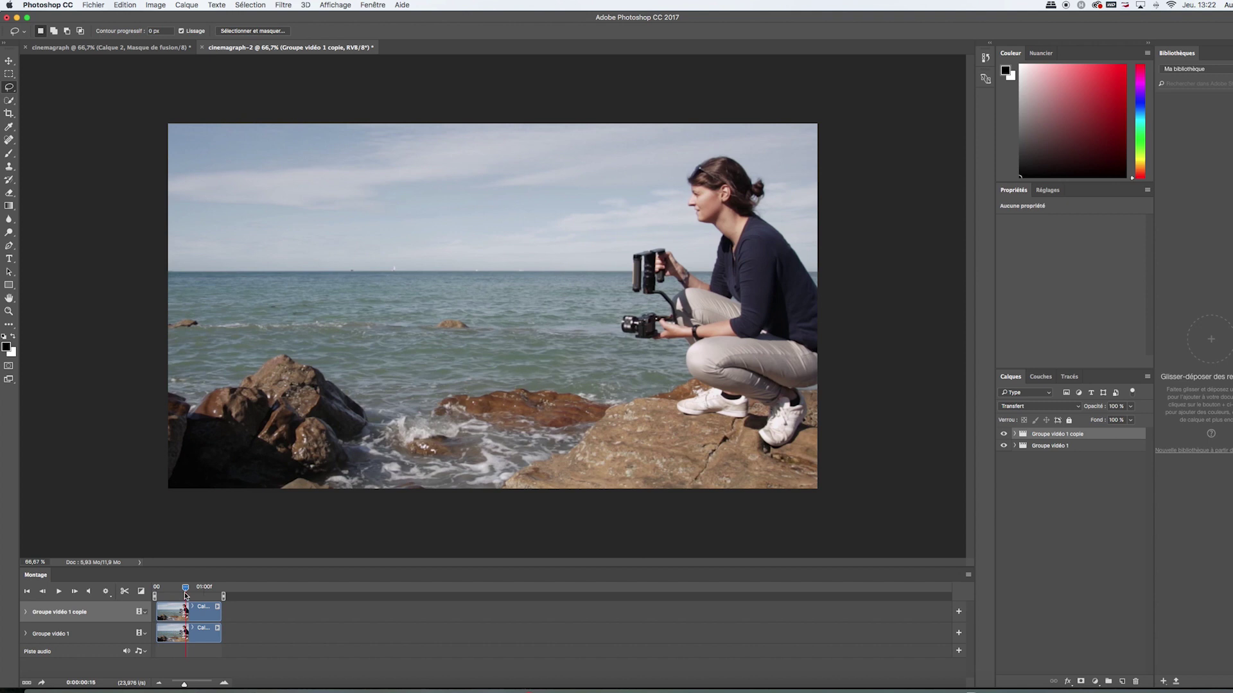
Step: Play the timeline from the start and check the Lire en boucle loop playback option
left_click_drag(186, 591, 155, 591)
left_click(59, 594)
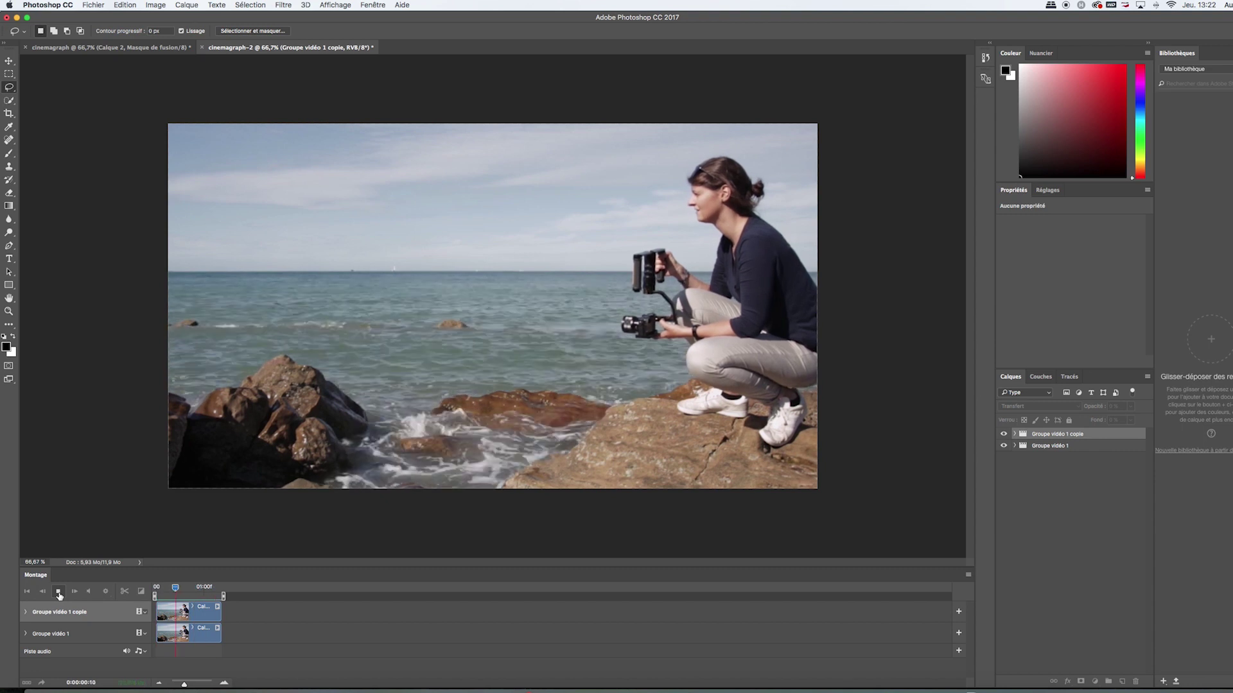
left_click(59, 594)
left_click(107, 592)
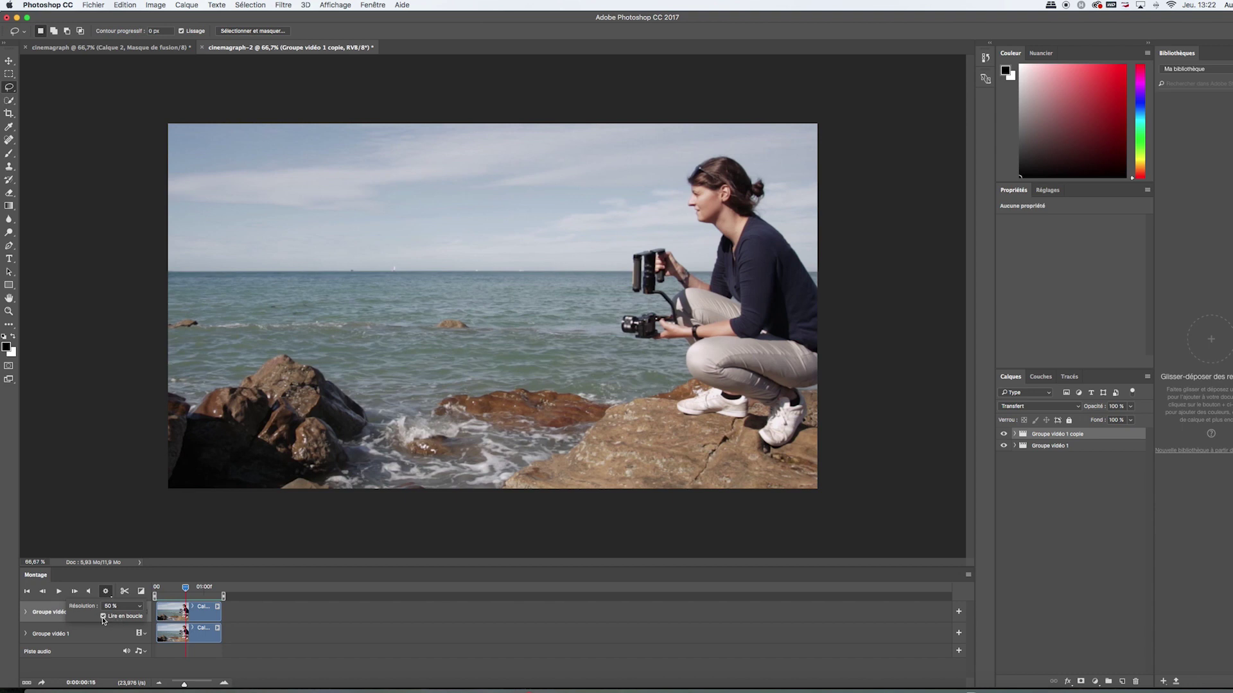
left_click(108, 589)
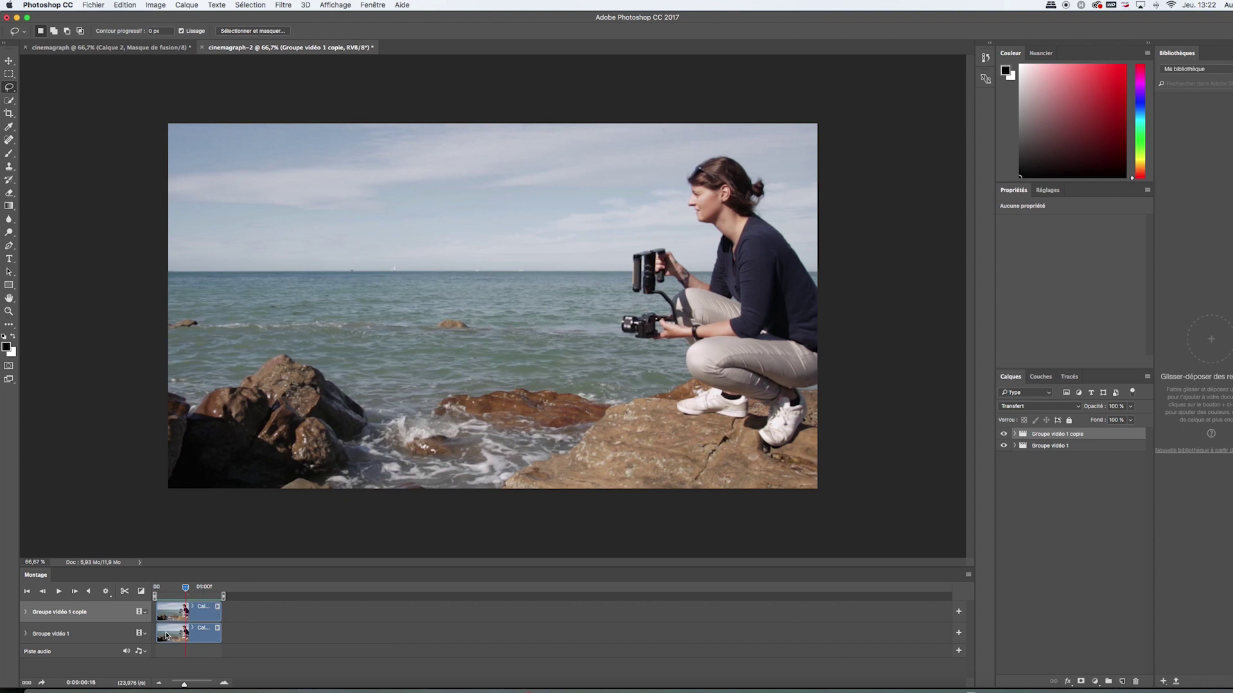
Step: Move the Groupe vidéo 1 clip to start where the Groupe vidéo 1 copie clip ends, and preview the transition
left_click_drag(163, 636, 226, 634)
mouse_move(185, 588)
left_mouse_down()
mouse_move(232, 593)
mouse_move(204, 593)
left_mouse_up()
left_click(59, 591)
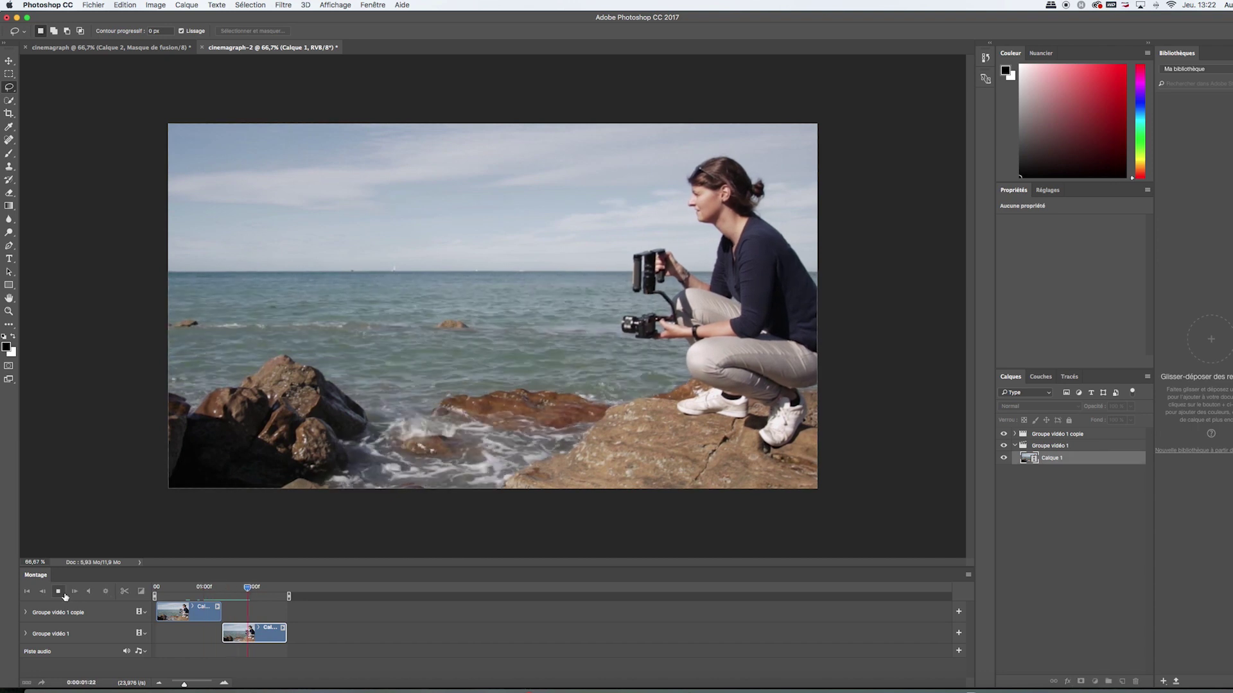
left_click(61, 591)
left_click_drag(262, 589, 232, 589)
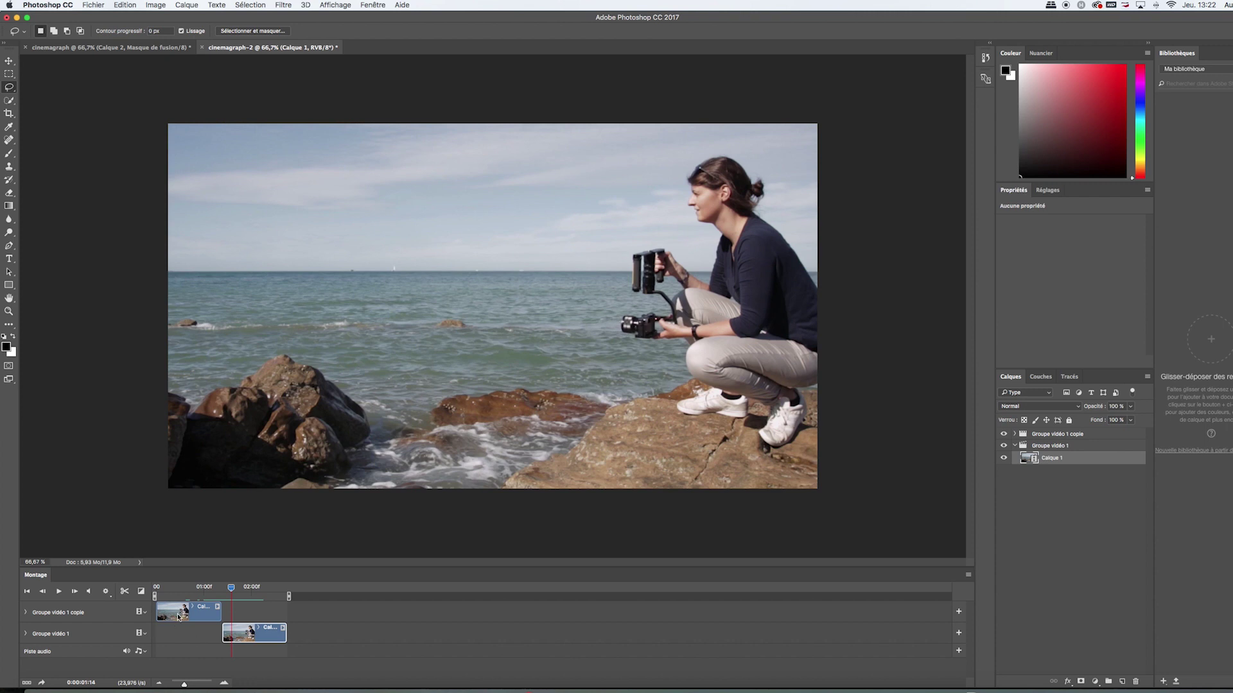
Step: Extend the start of the Groupe vidéo 1 clip back under the copy, and trim its end to the copy clip's end
left_click_drag(223, 636, 162, 637)
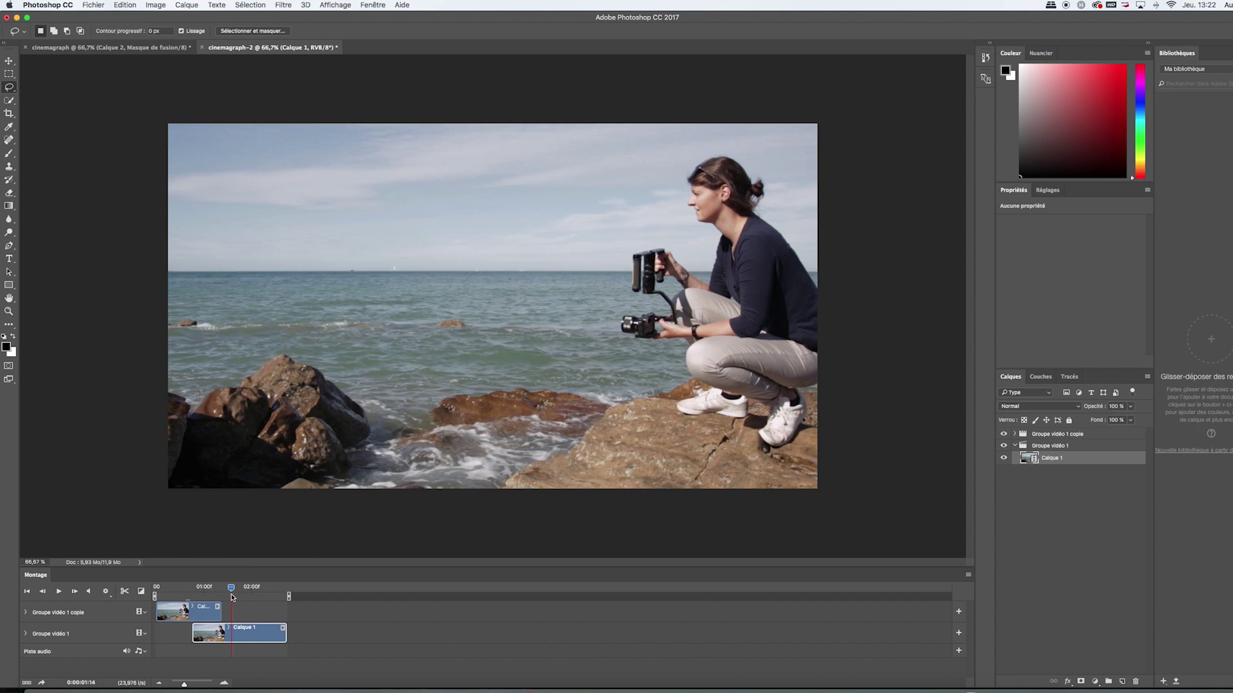
left_click_drag(231, 590, 223, 592)
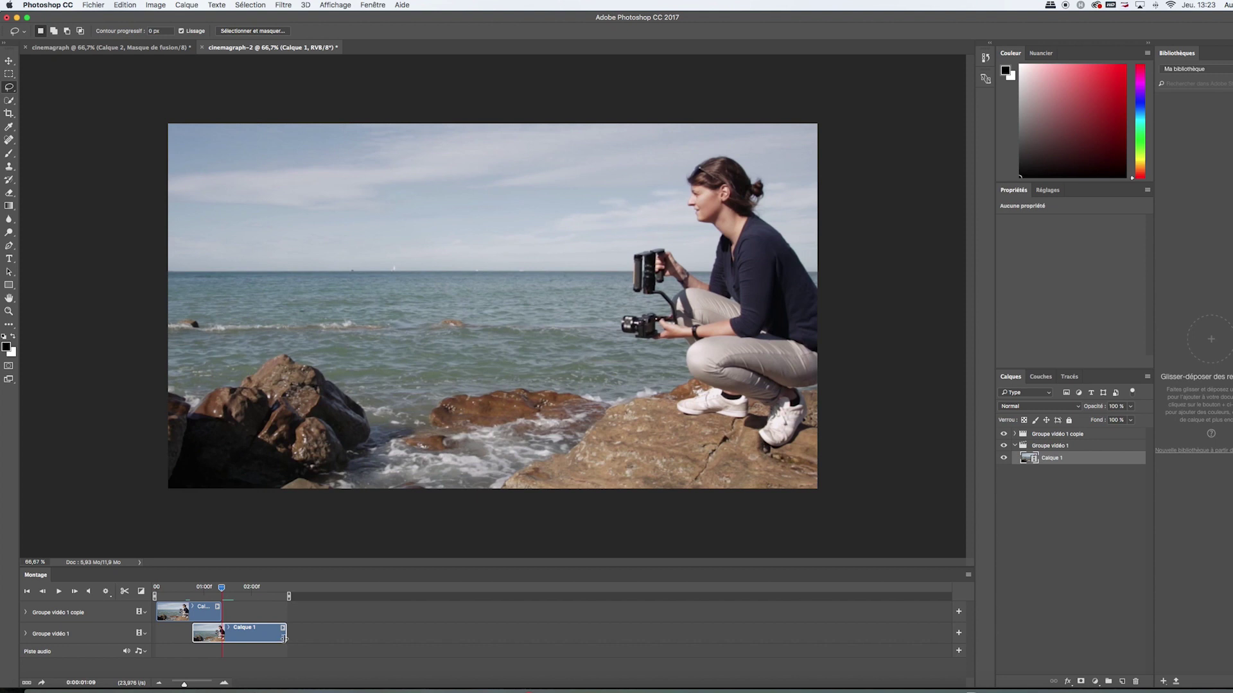
left_click_drag(284, 637, 224, 637)
Step: Play the timeline to review the loop with the two clips overlapping
left_click_drag(185, 685, 186, 686)
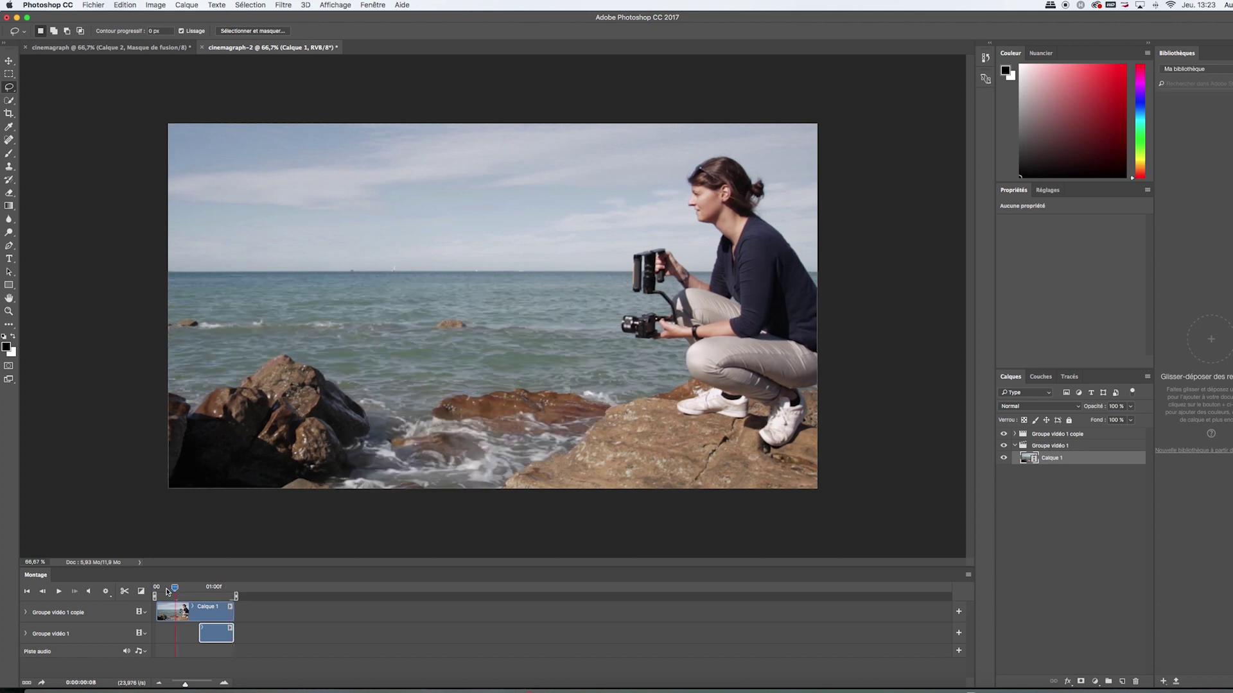
left_click(58, 592)
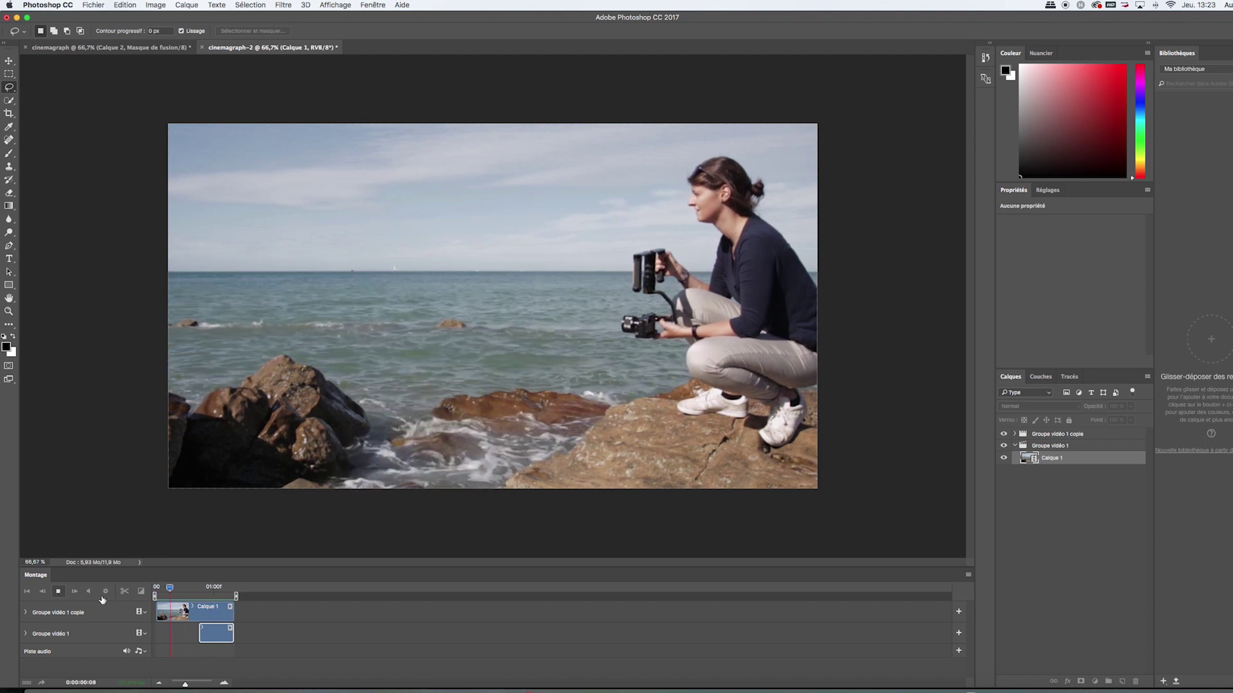
left_click(59, 591)
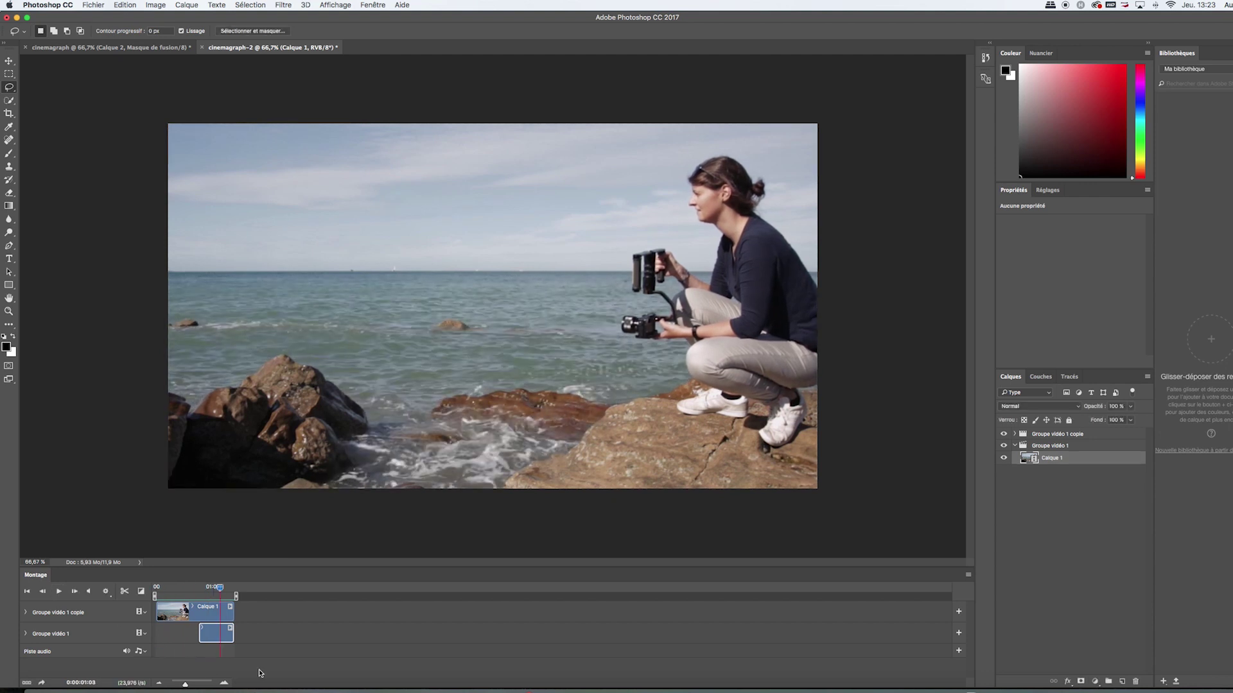
Step: Add an Opacité keyframe to the Groupe vidéo 1 copie clip at 0:00:00:18, where the lower clip begins
left_click(199, 611)
left_click(26, 613)
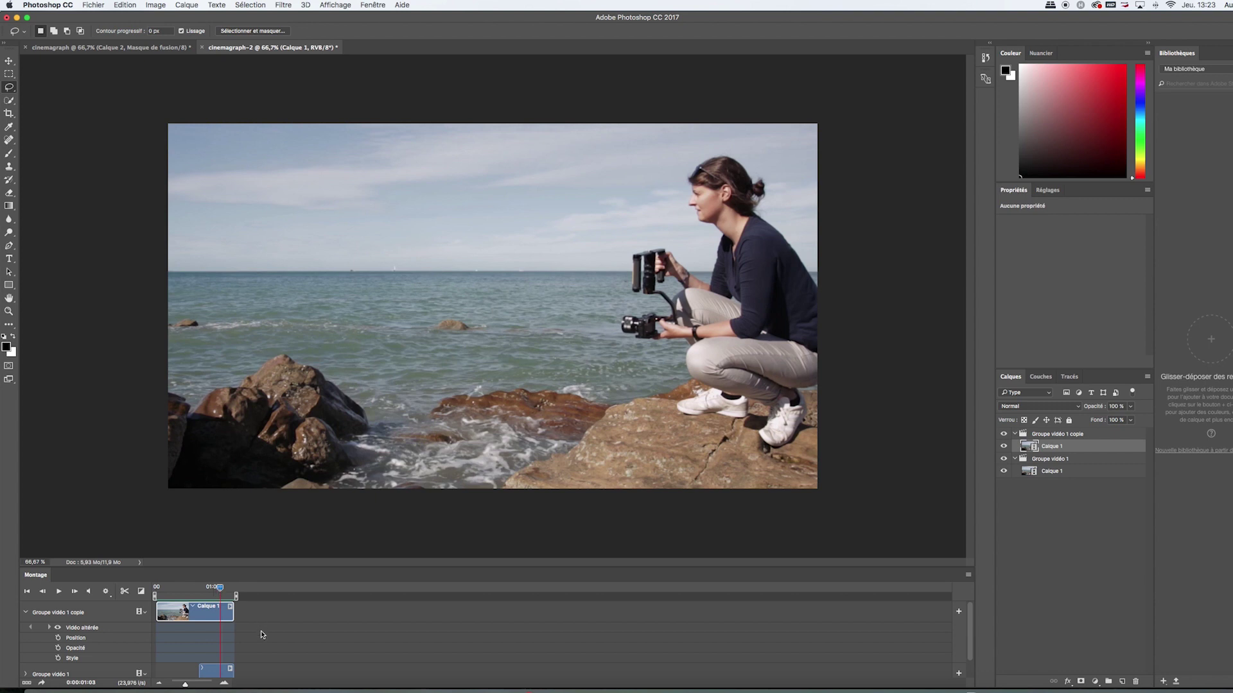
left_click_drag(244, 568, 199, 558)
left_click(218, 553)
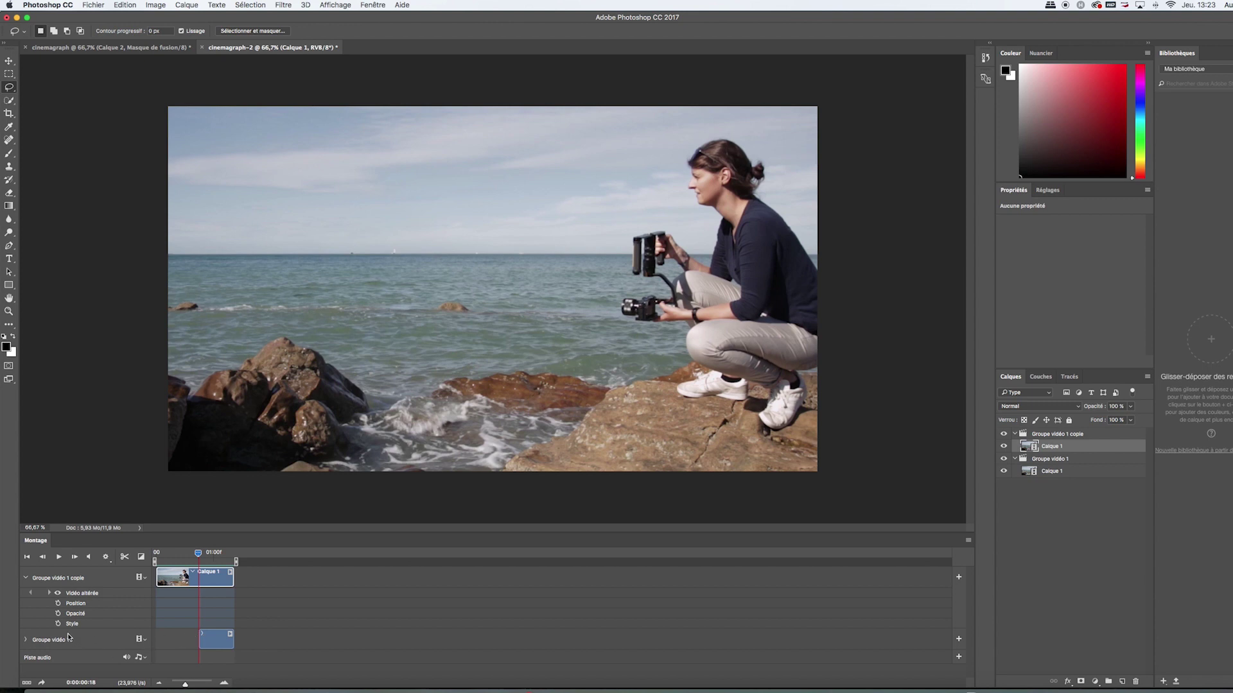
left_click(58, 614)
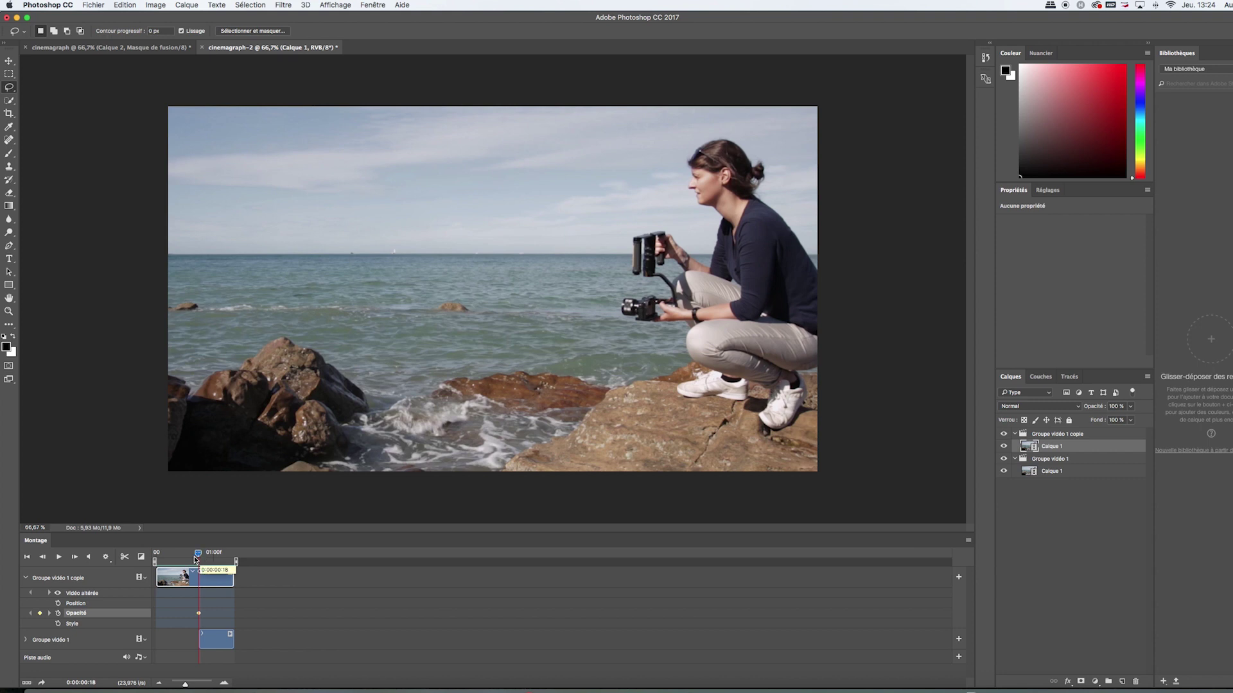
Step: Add a second Opacité keyframe with 0 % opacity to the copy clip and place it at the clip's end
left_click_drag(197, 555, 223, 554)
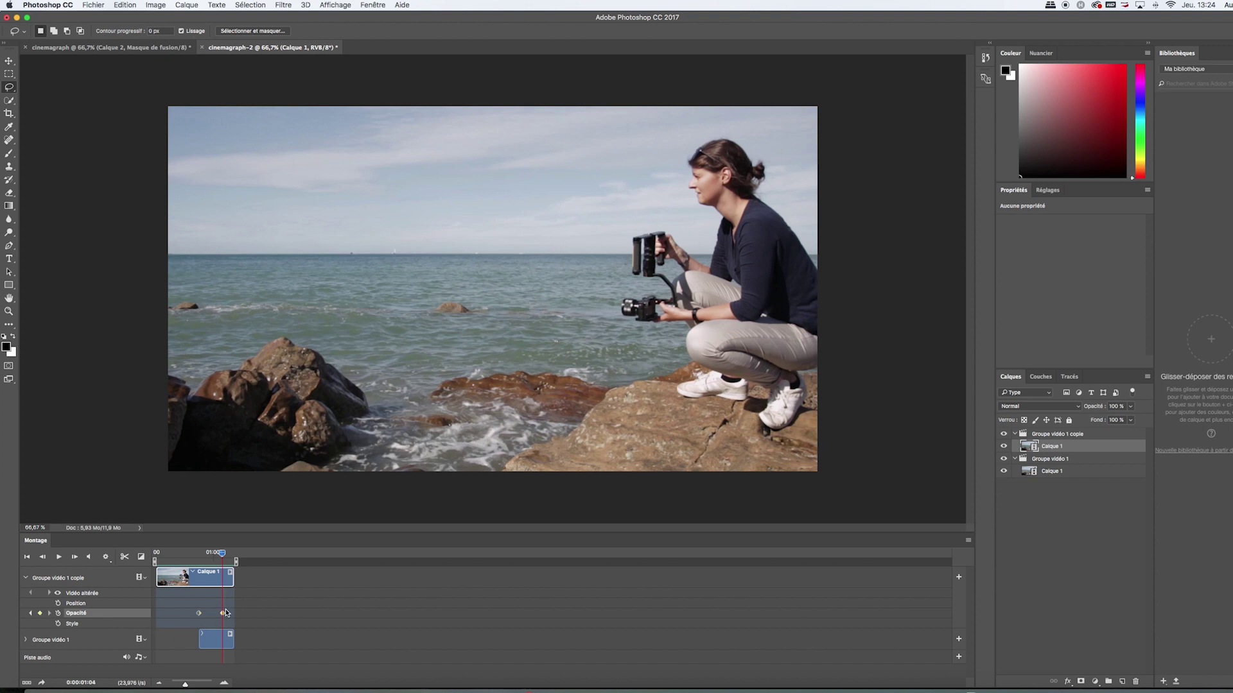
left_click(1130, 407)
left_click_drag(1132, 423, 1022, 426)
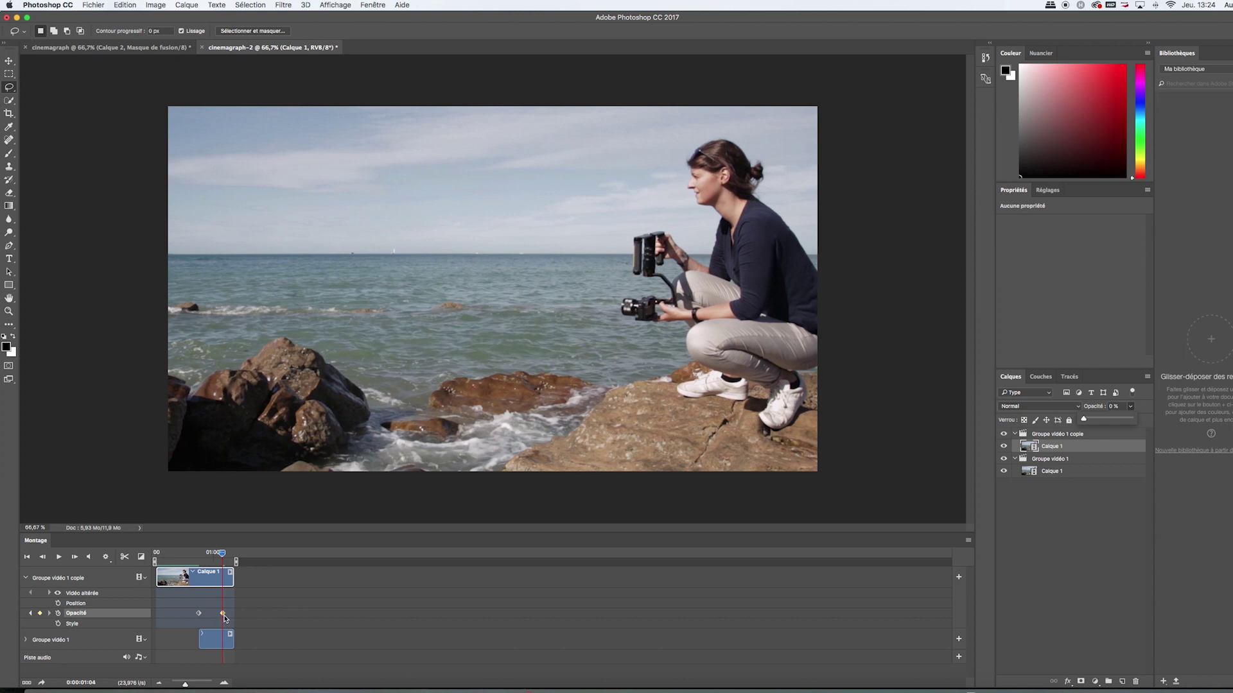
left_click_drag(223, 615, 234, 615)
Step: Play the timeline from the start to check the crossfade between the clips, and stop playback
left_click_drag(222, 556, 154, 560)
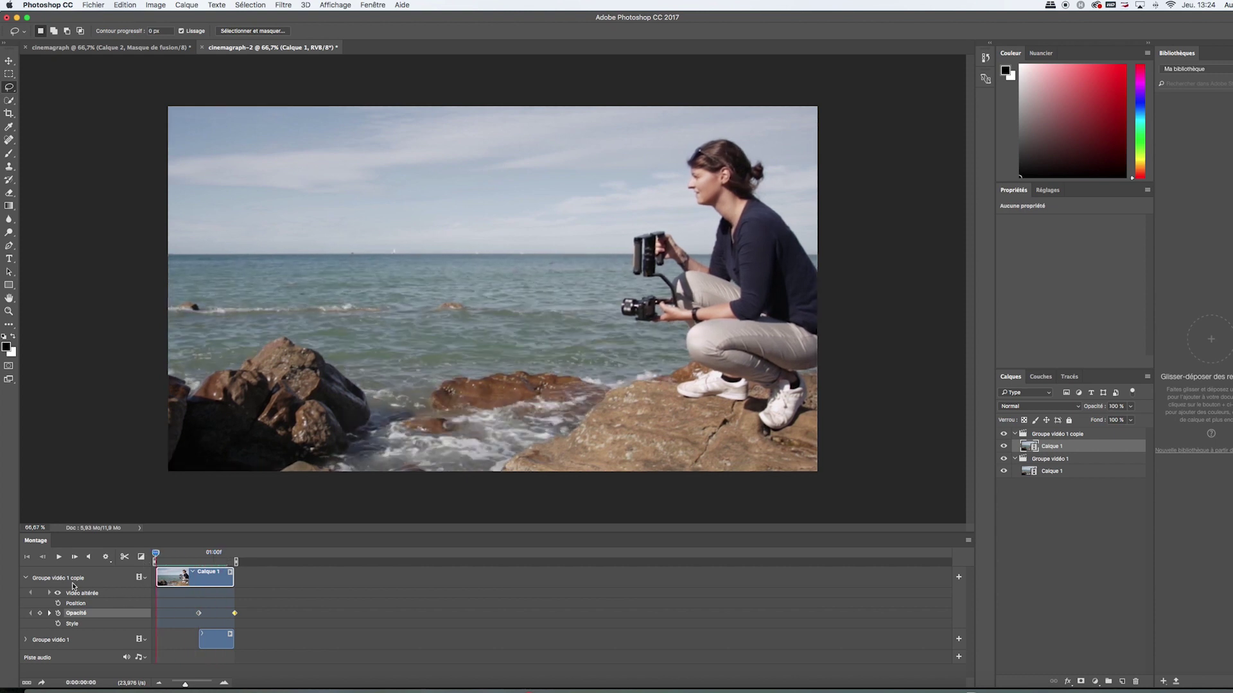
left_click(59, 557)
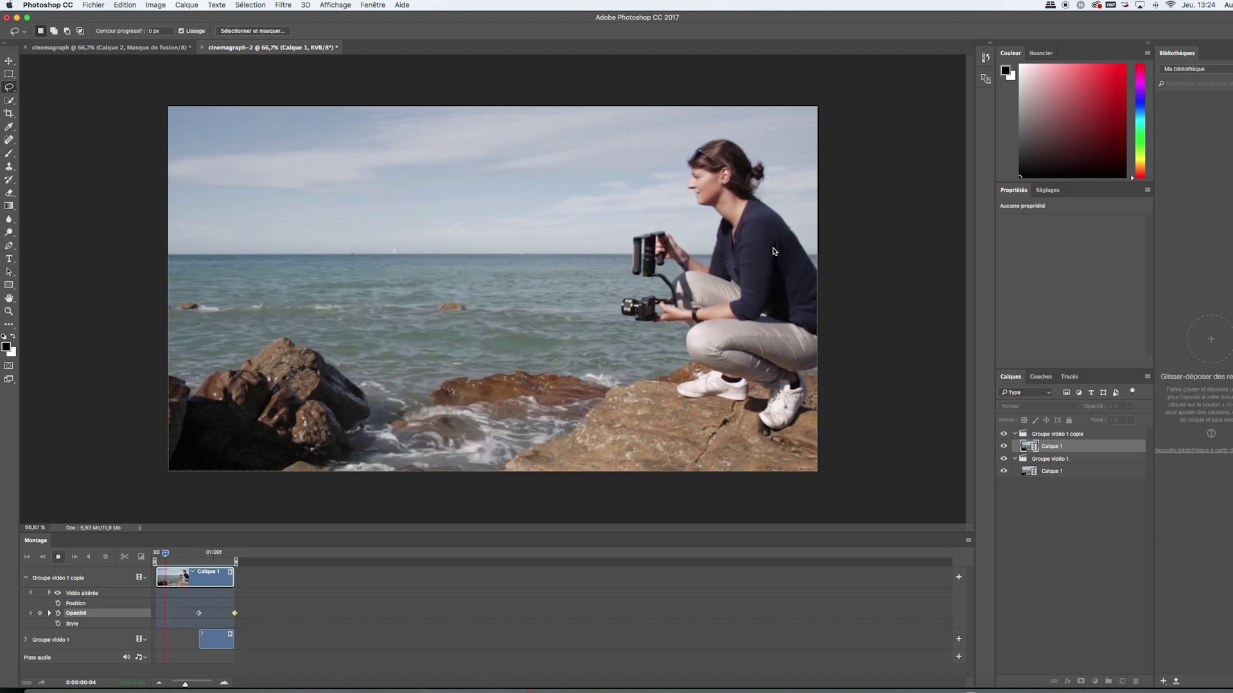
key("space")
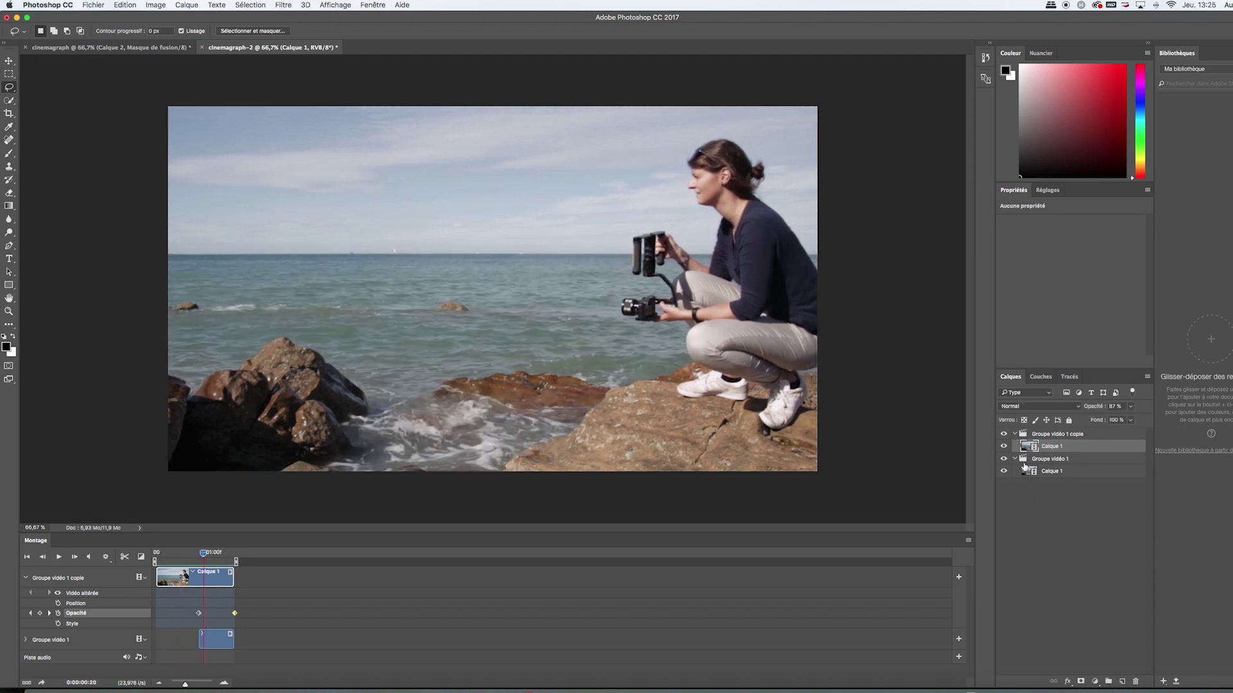
Step: Collapse and select both video groups, and stamp the visible frame onto a new layer above them
left_click(1015, 434)
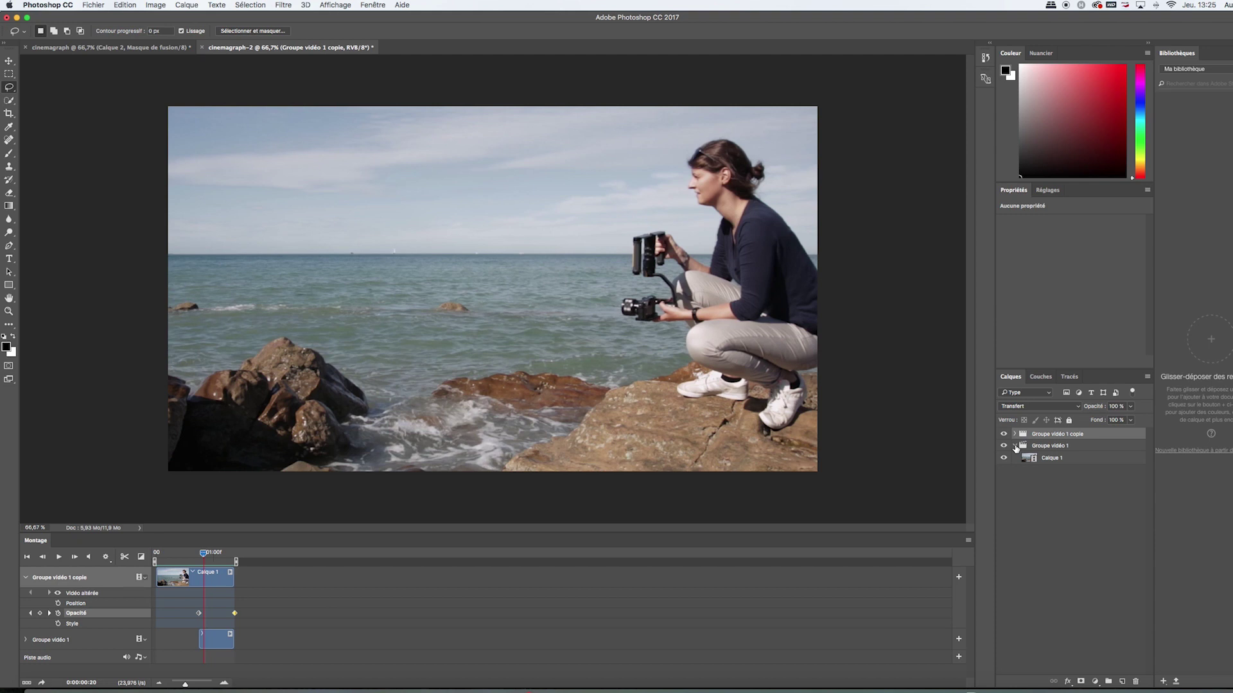
left_click(1044, 499)
left_click(1063, 435)
left_click(1059, 448, "shift")
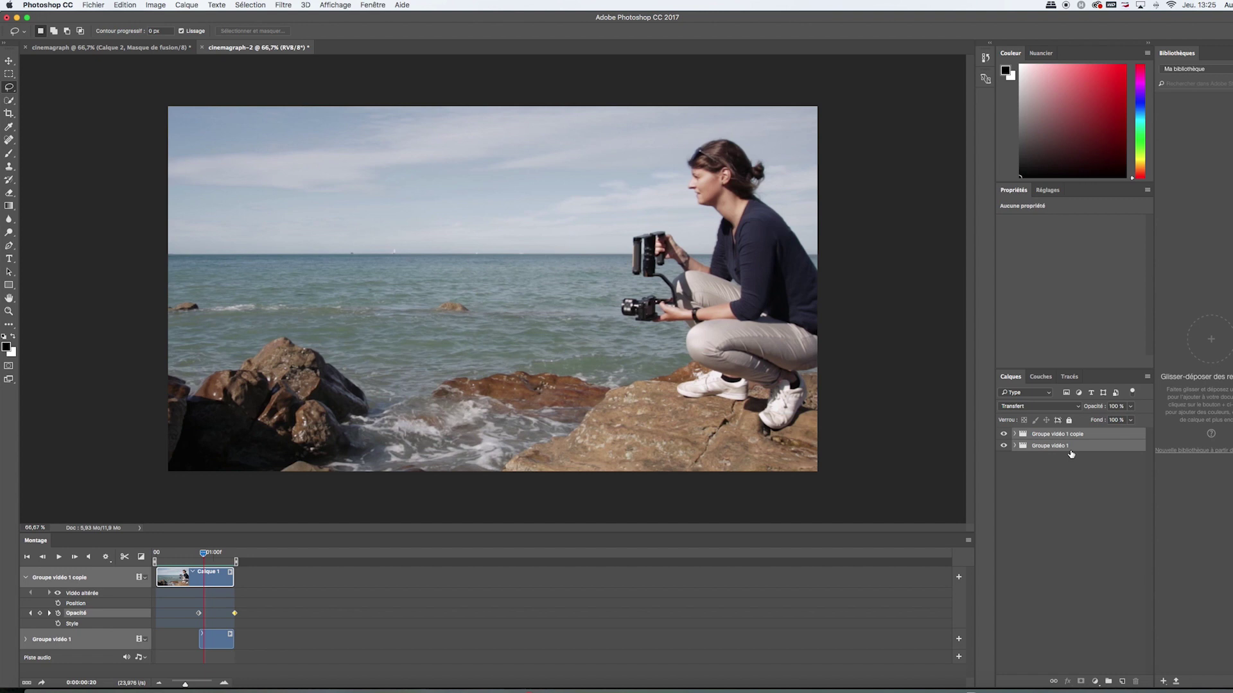
key("alt+shift+super+e")
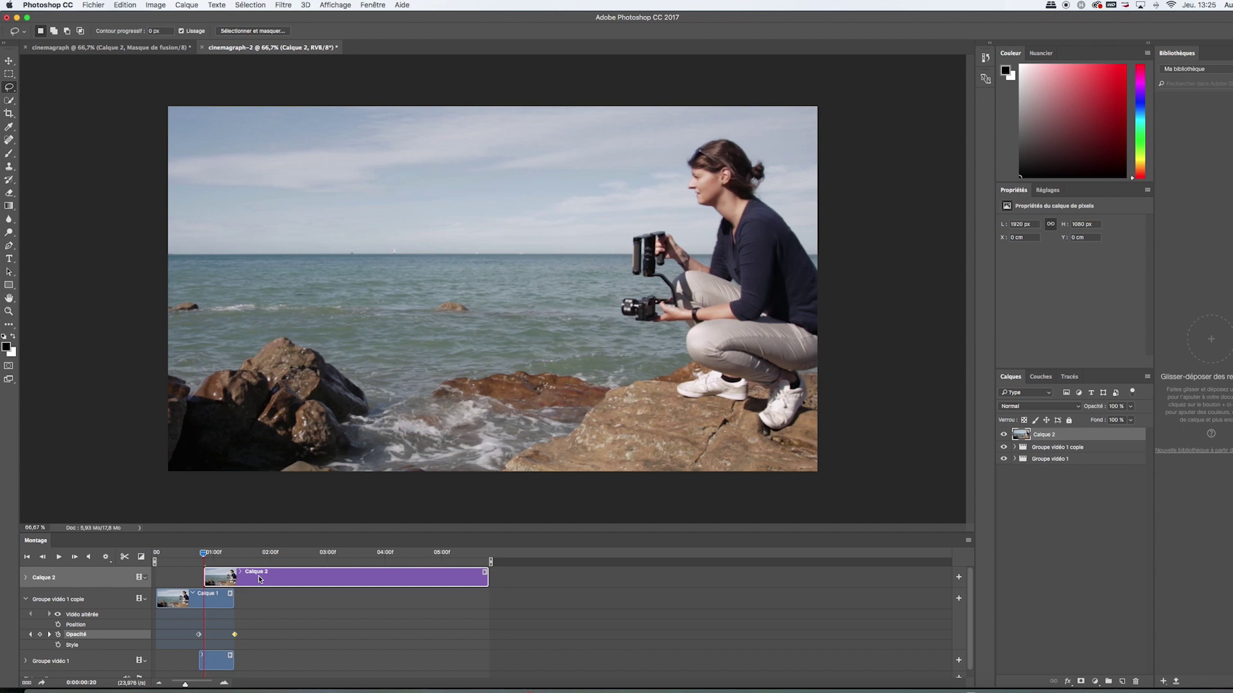
Step: Fit the Calque 2 clip to the start and end of the video clips, and play the timeline from the start
left_click_drag(273, 580, 235, 557)
left_click_drag(439, 586, 234, 586)
left_click(170, 556)
mouse_move(171, 557)
left_mouse_down()
mouse_move(212, 557)
mouse_move(155, 557)
left_mouse_up()
left_click(59, 557)
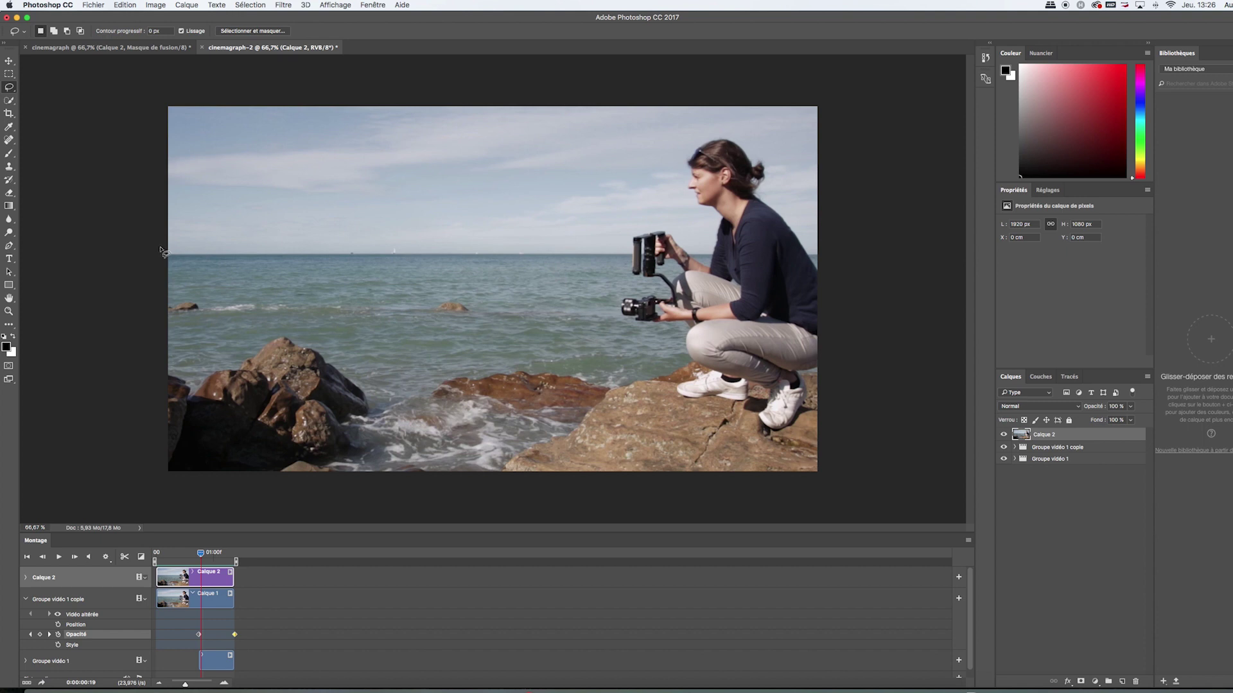
Step: Lasso the sea and foreground rocks around the woman and camera, and hide that selection on Calque 2 with a layer mask
mouse_move(160, 250)
left_mouse_down()
mouse_move(620, 247)
mouse_move(638, 281)
mouse_move(673, 294)
mouse_move(633, 298)
mouse_move(630, 323)
mouse_move(693, 334)
mouse_move(633, 472)
mouse_move(608, 489)
mouse_move(371, 510)
mouse_move(136, 505)
left_mouse_up()
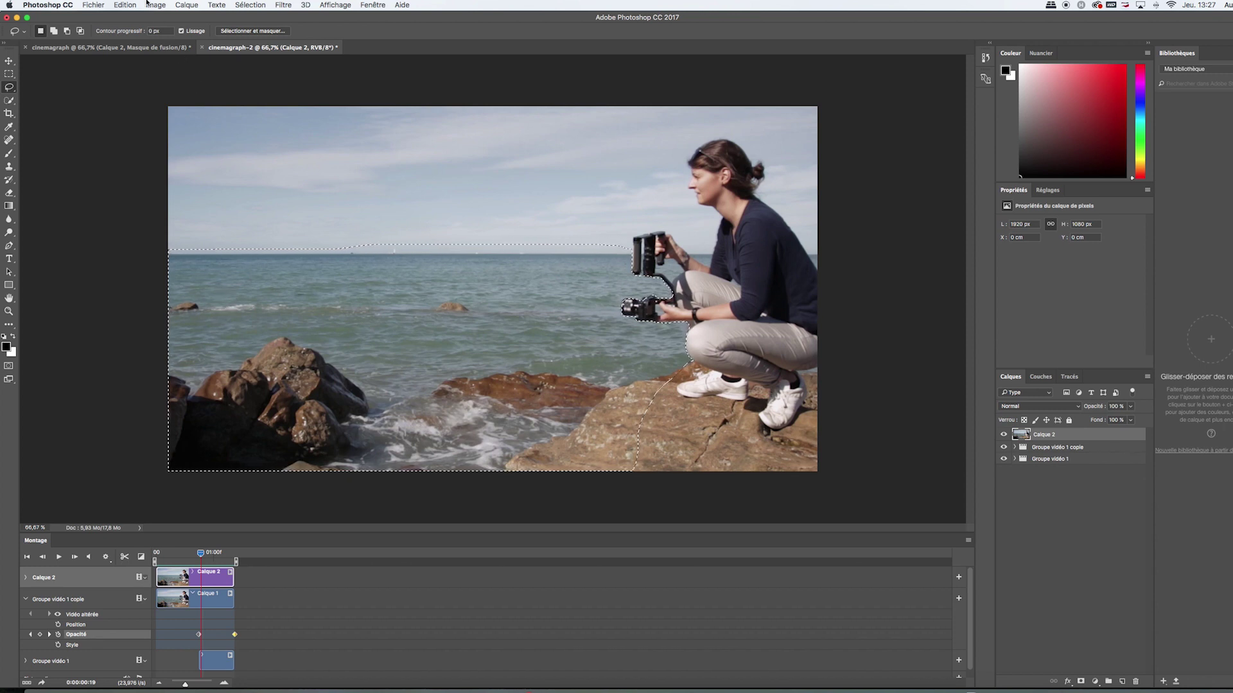
left_click(187, 5)
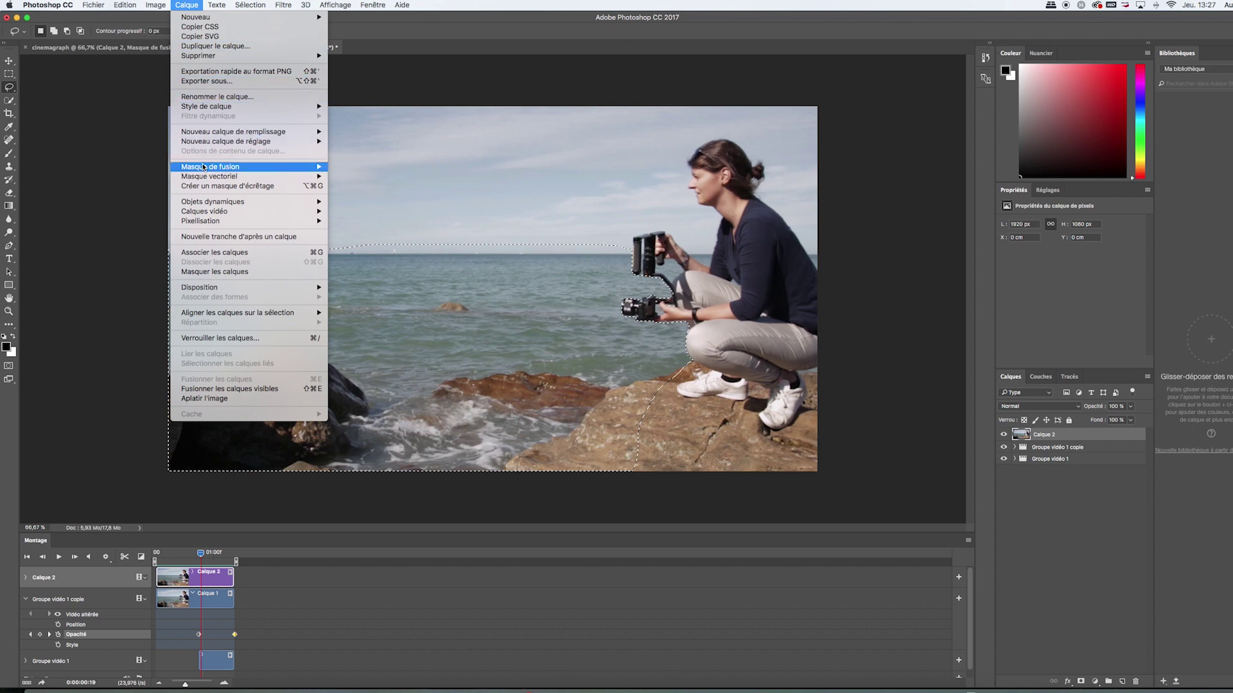
mouse_move(296, 167)
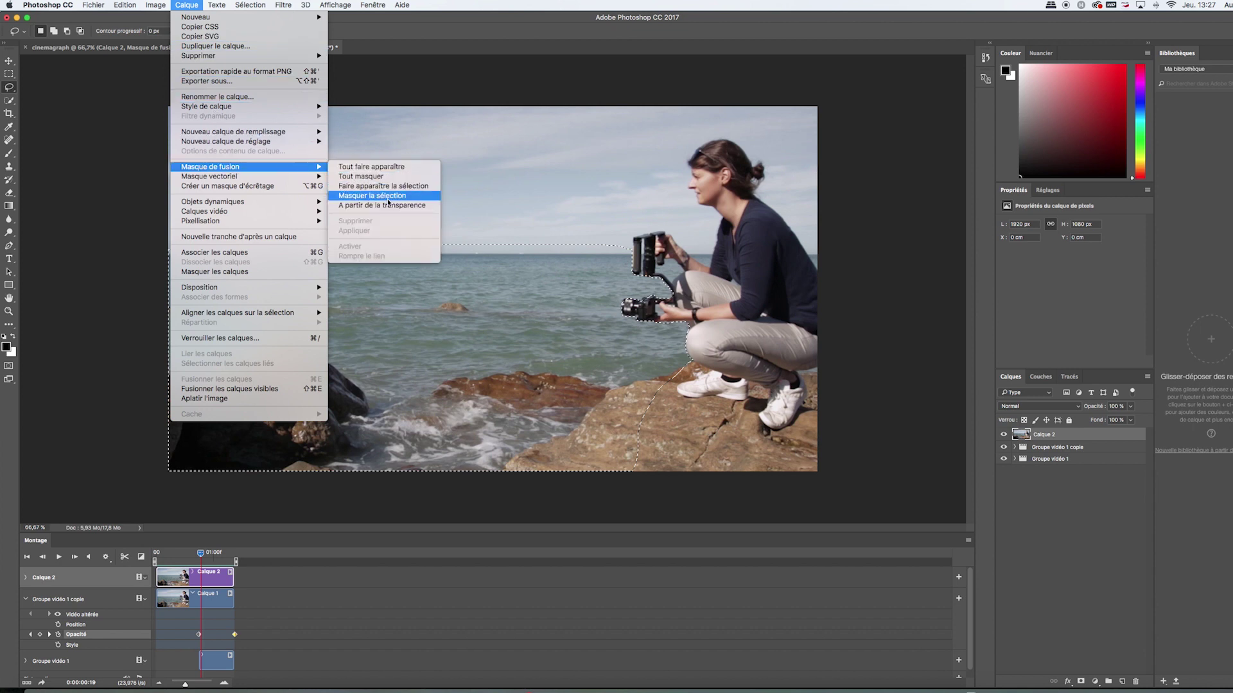
left_click(388, 201)
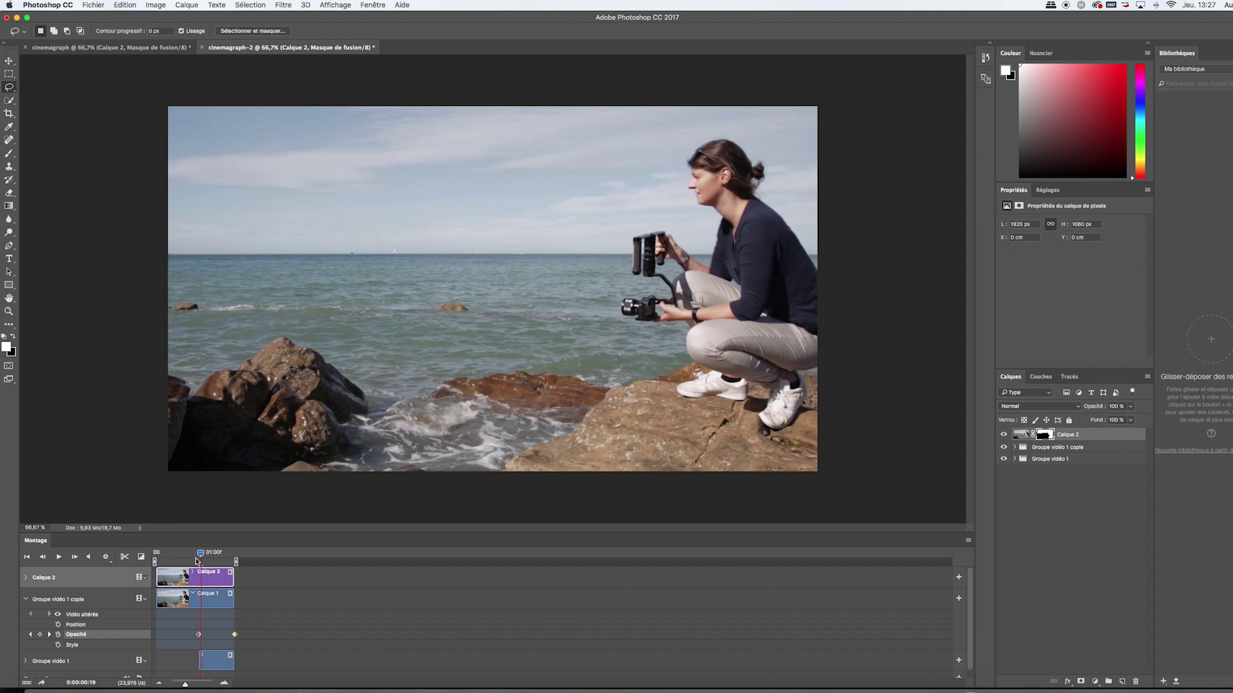
Step: Play the timeline from the start to check the moving waves through the mask, and stop playback
left_click_drag(200, 558, 155, 555)
left_click(59, 556)
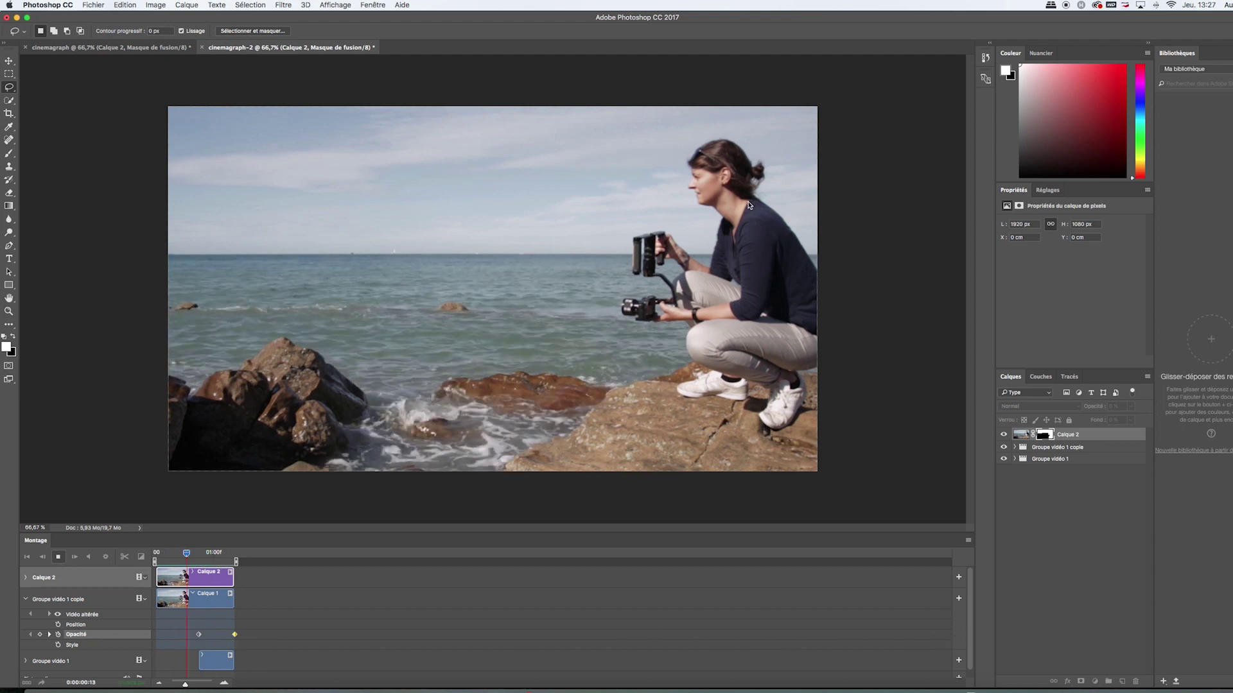
left_click(58, 556)
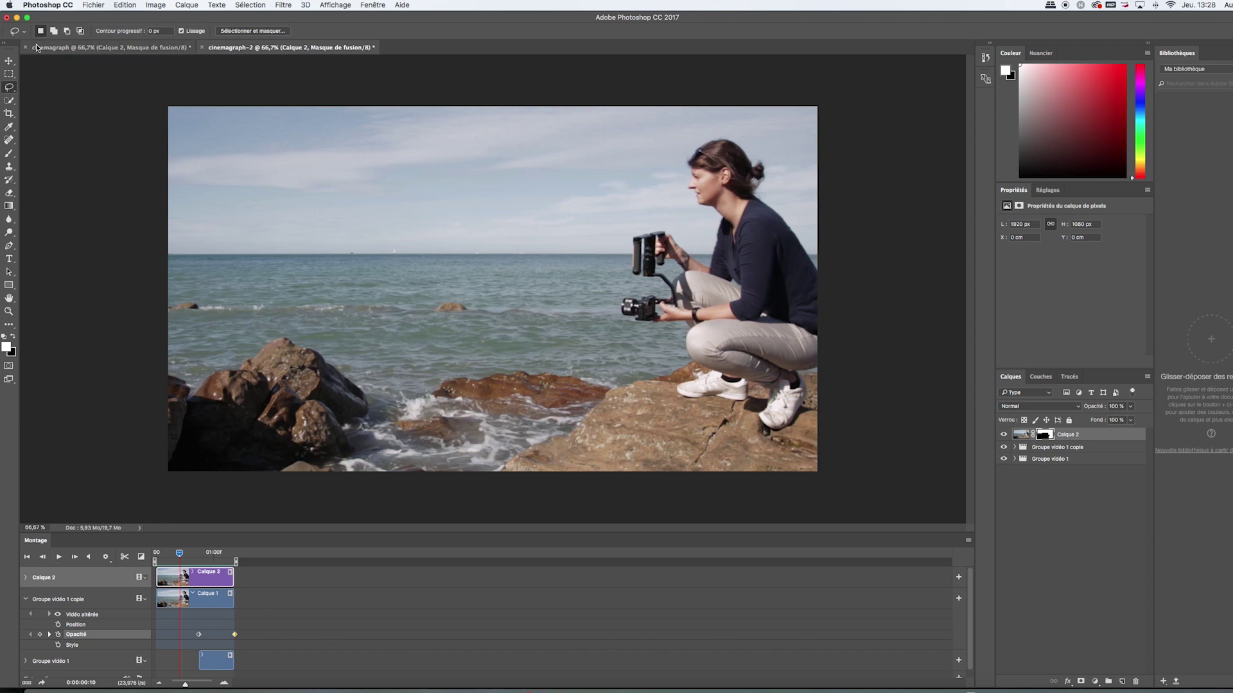
Step: Start a Save for Web (Enregistrer pour le Web) export with GIF as the format
left_click(93, 6)
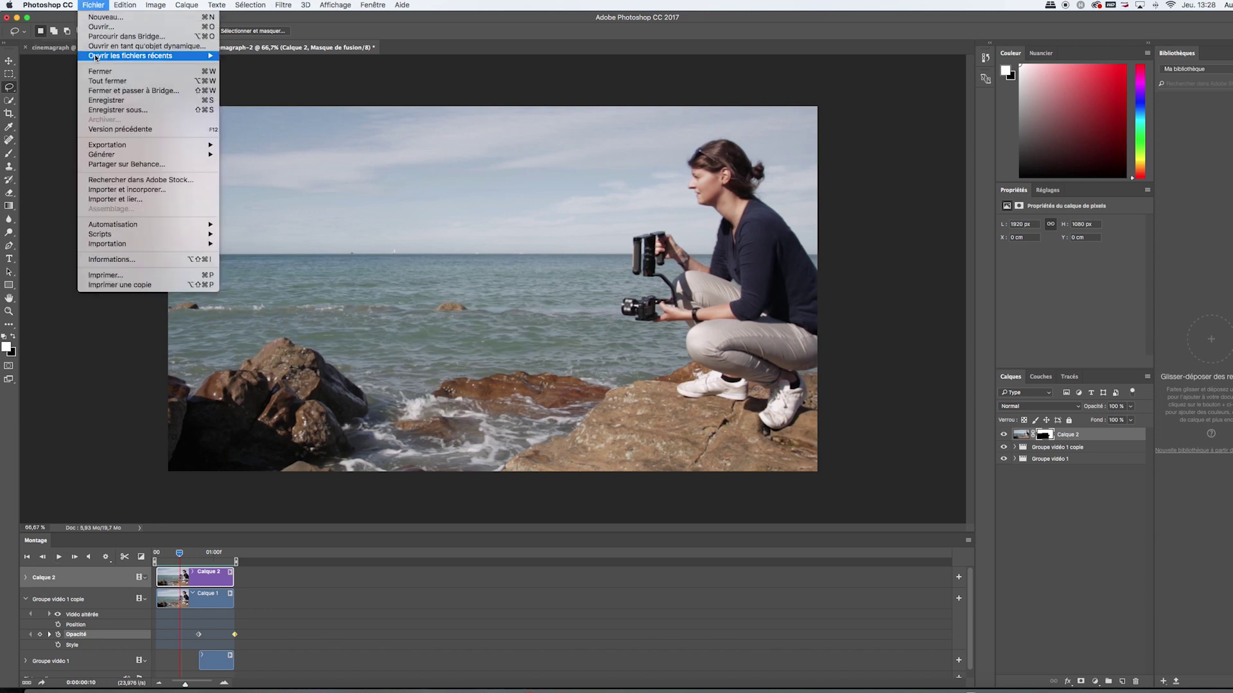
mouse_move(192, 145)
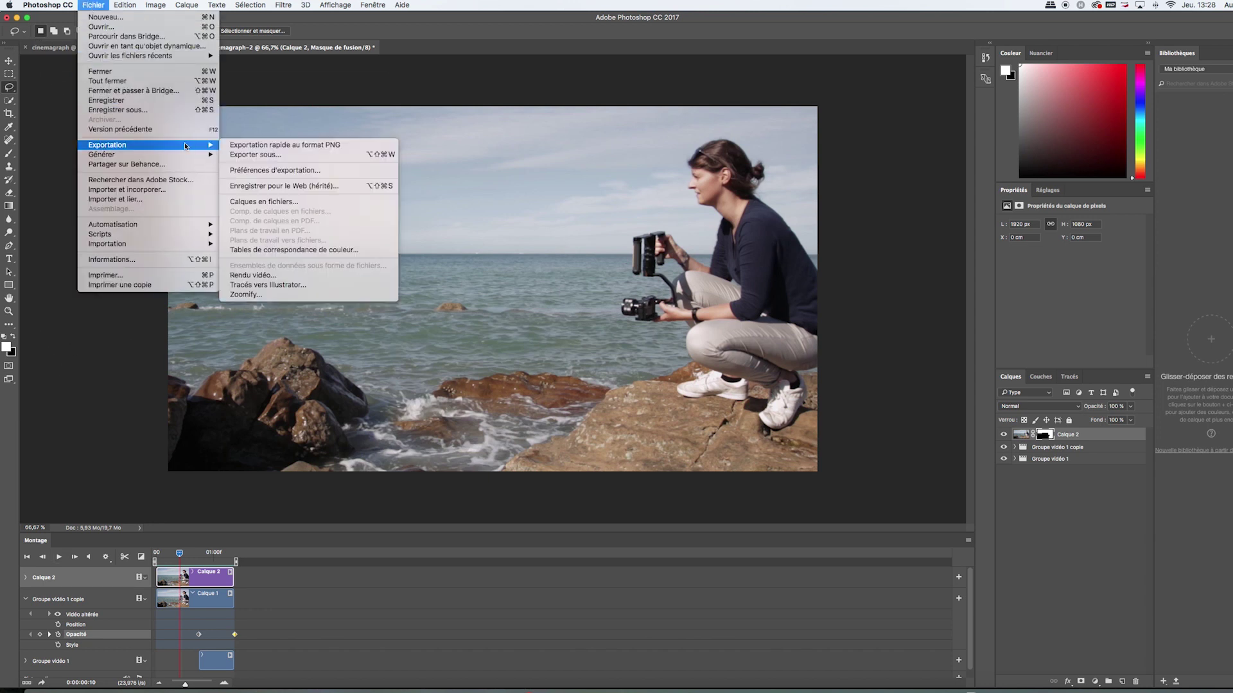
left_click(301, 186)
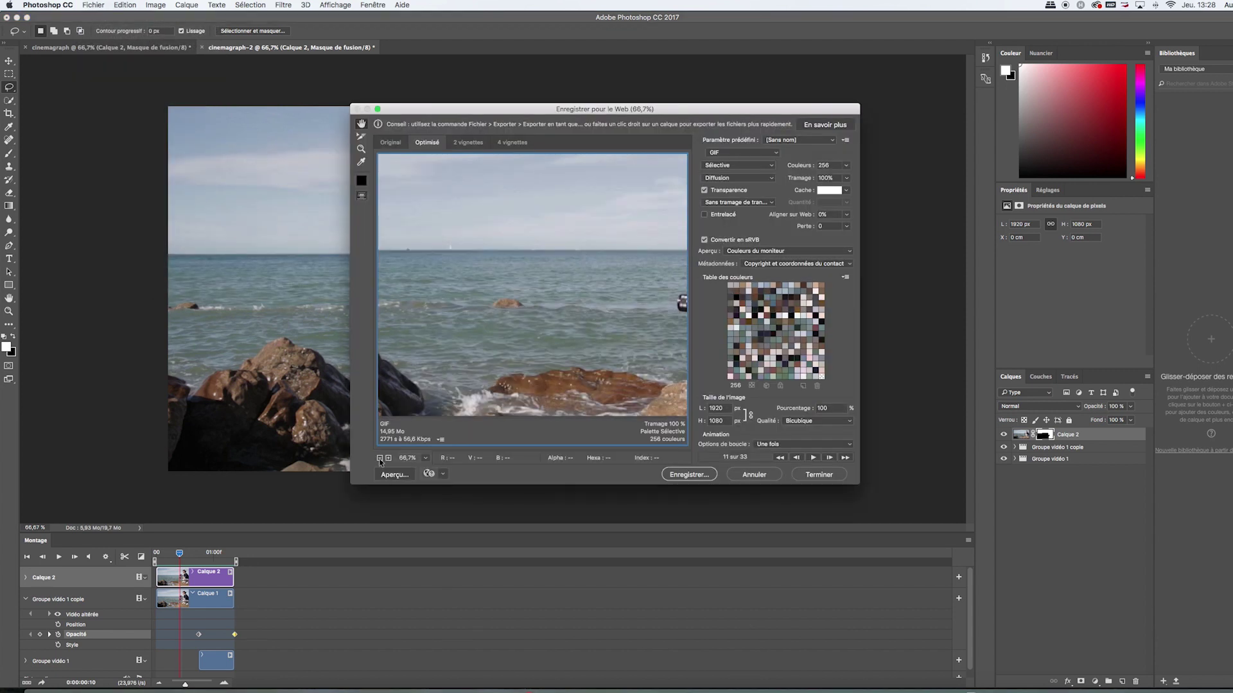
left_click(379, 458)
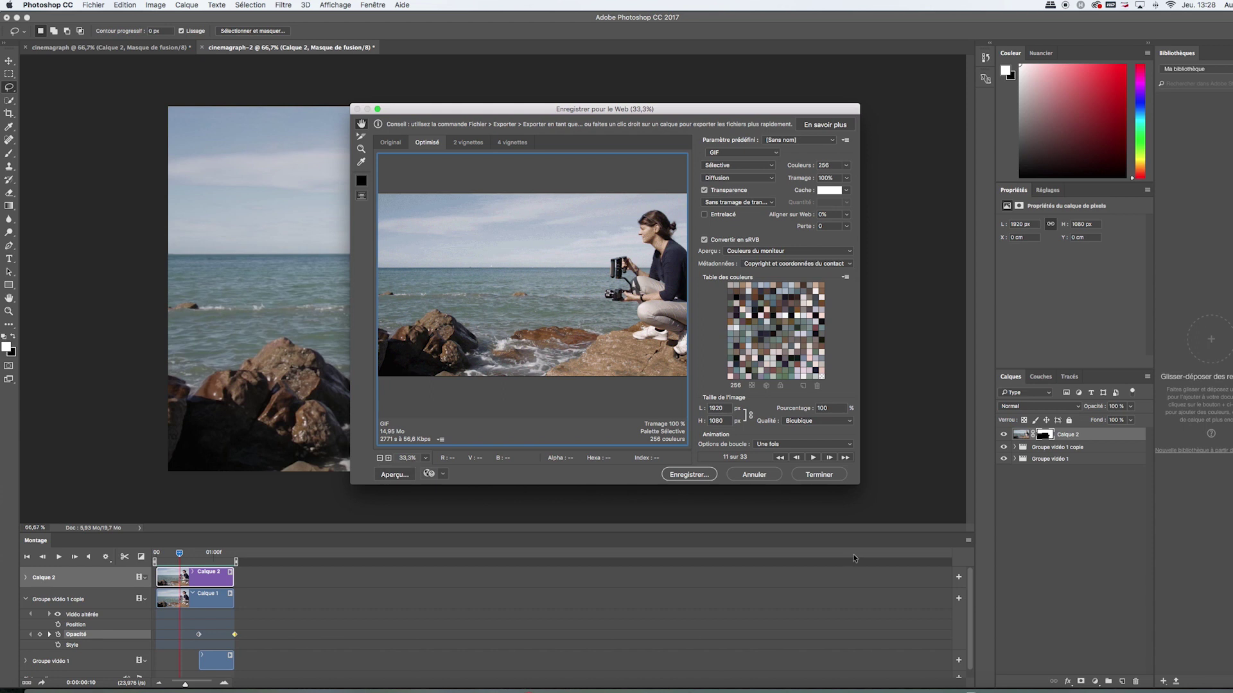
left_click(775, 155)
left_click(714, 154)
Step: Set the exported GIF's width to 1000 px and its loop option to Toujours
left_click(743, 412)
type("1000")
left_click(695, 391)
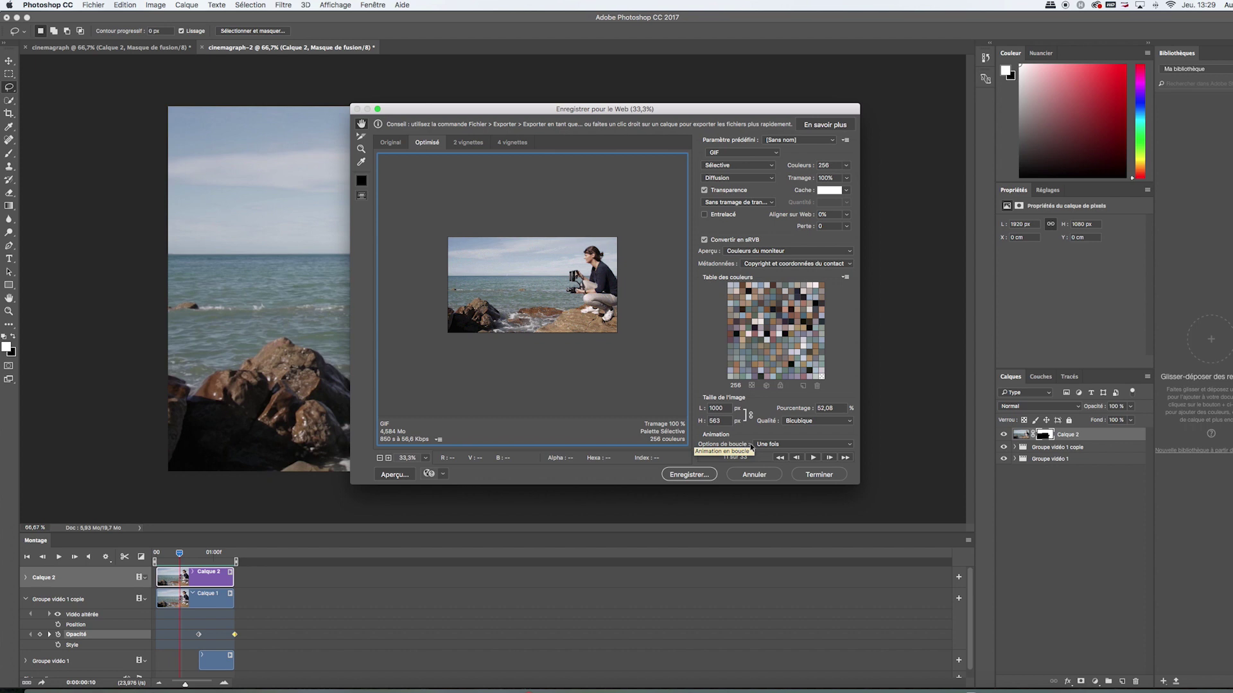
left_click(782, 444)
left_click(784, 453)
Step: Bring up the save dialog for cinemagraph-2.gif in the cinemagraph folder and cancel it
left_click(671, 479)
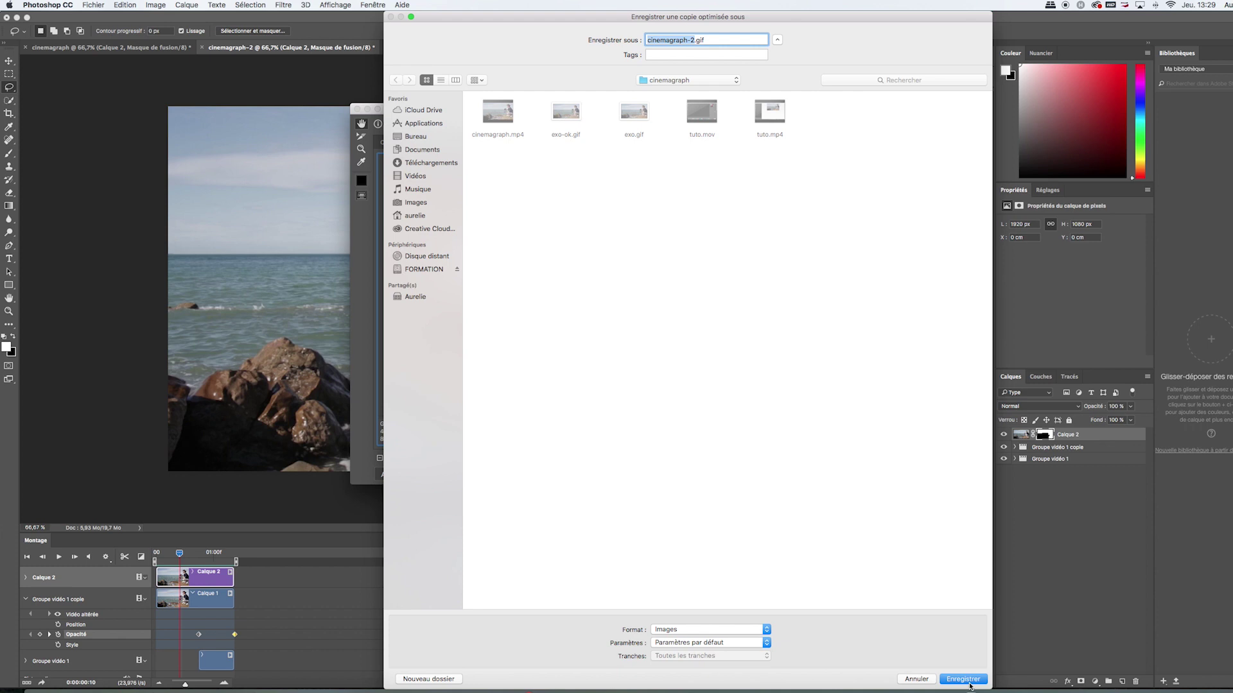
left_click(917, 680)
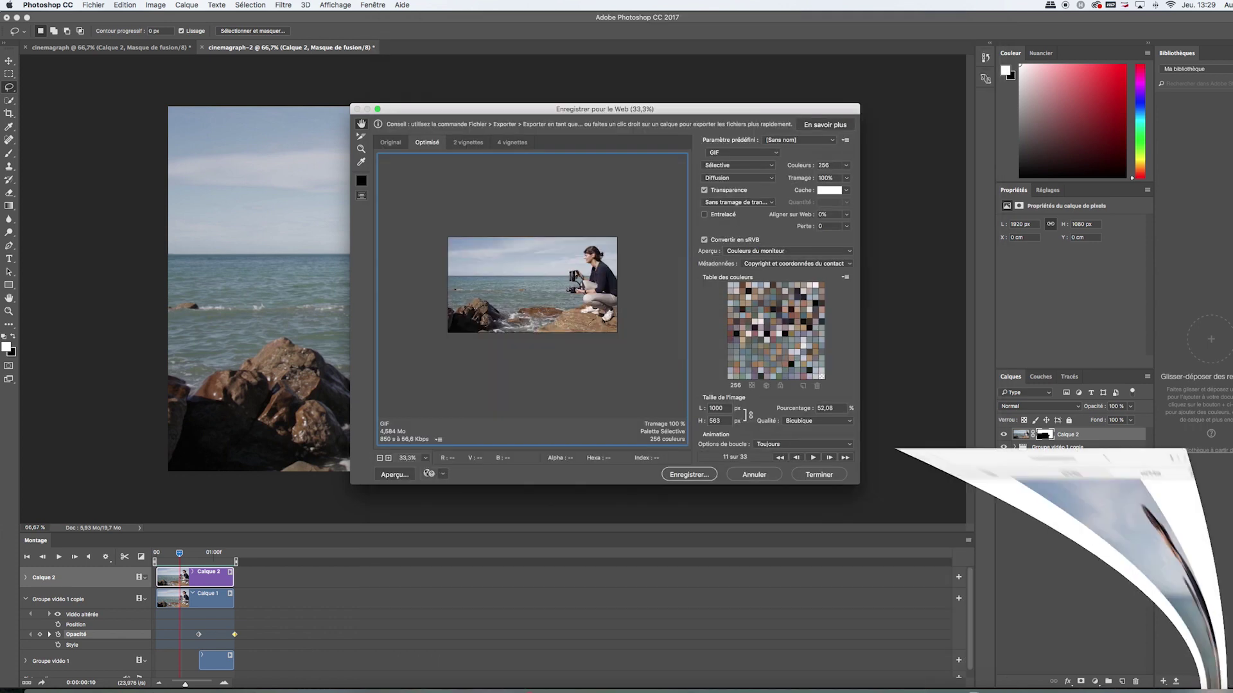